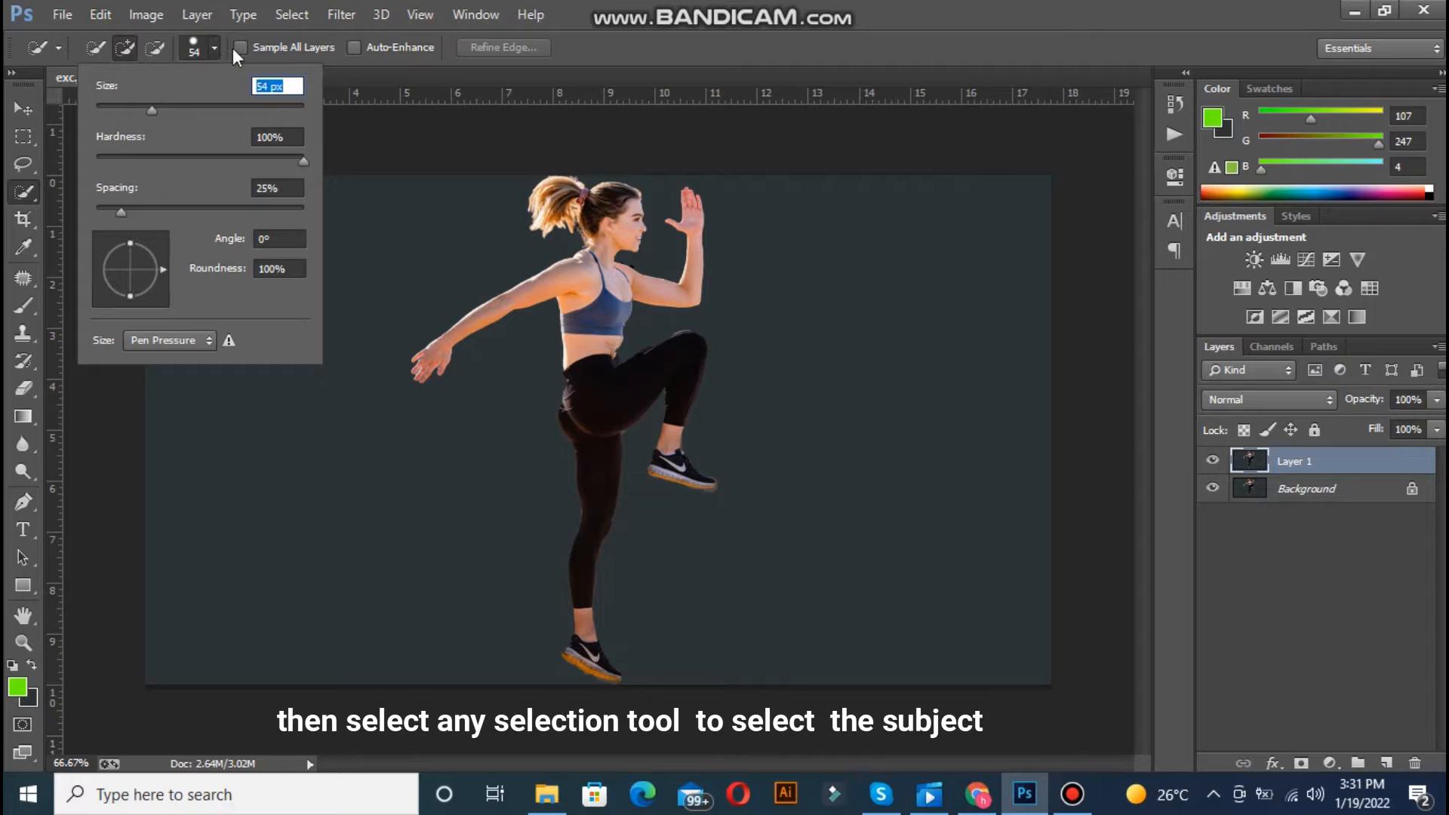
Quick-select the woman's head, back arm, torso and upper legs on Layer 1 with a 47 px brush
left_click_drag(146, 107, 144, 107)
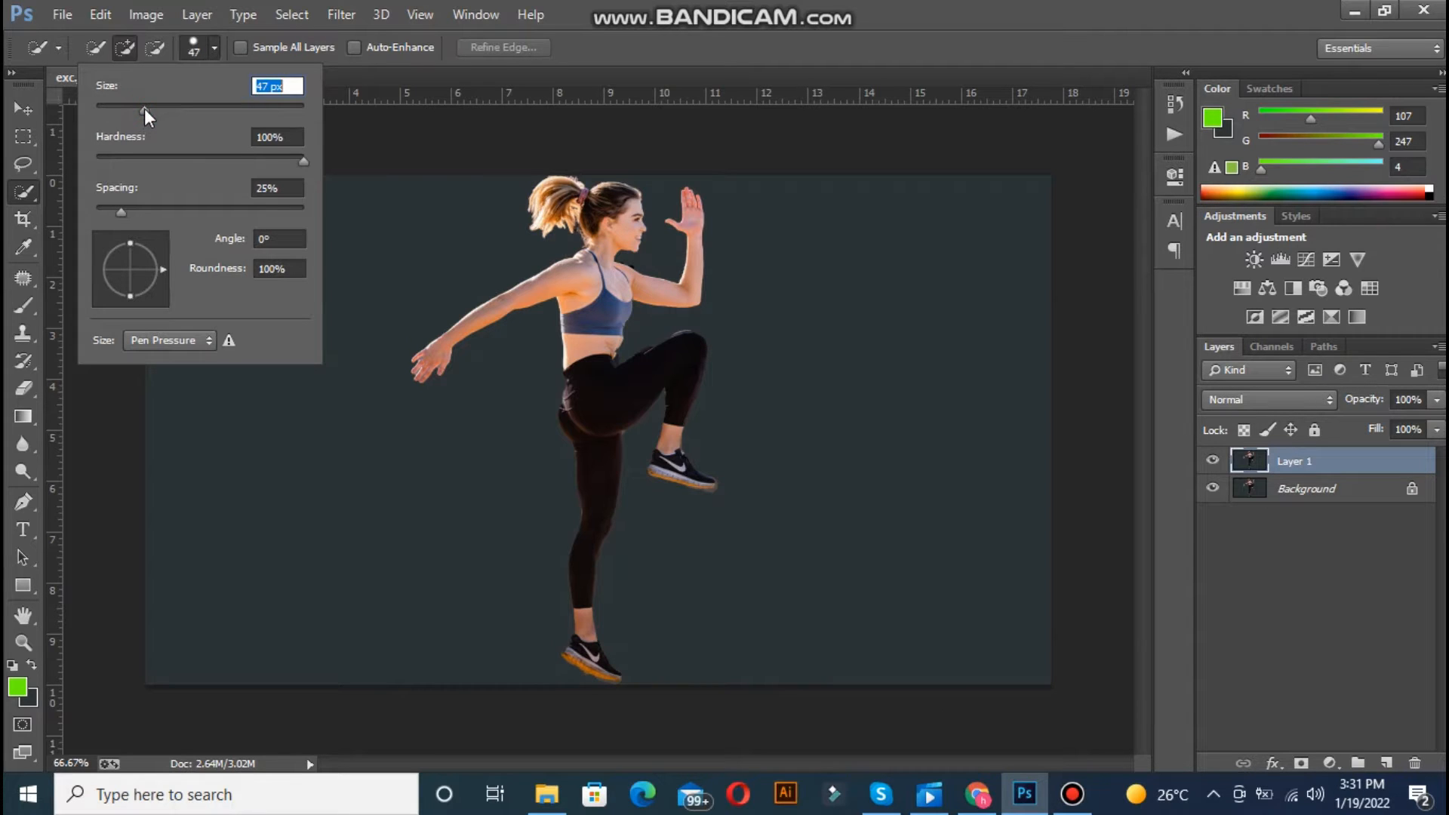
left_click(215, 46)
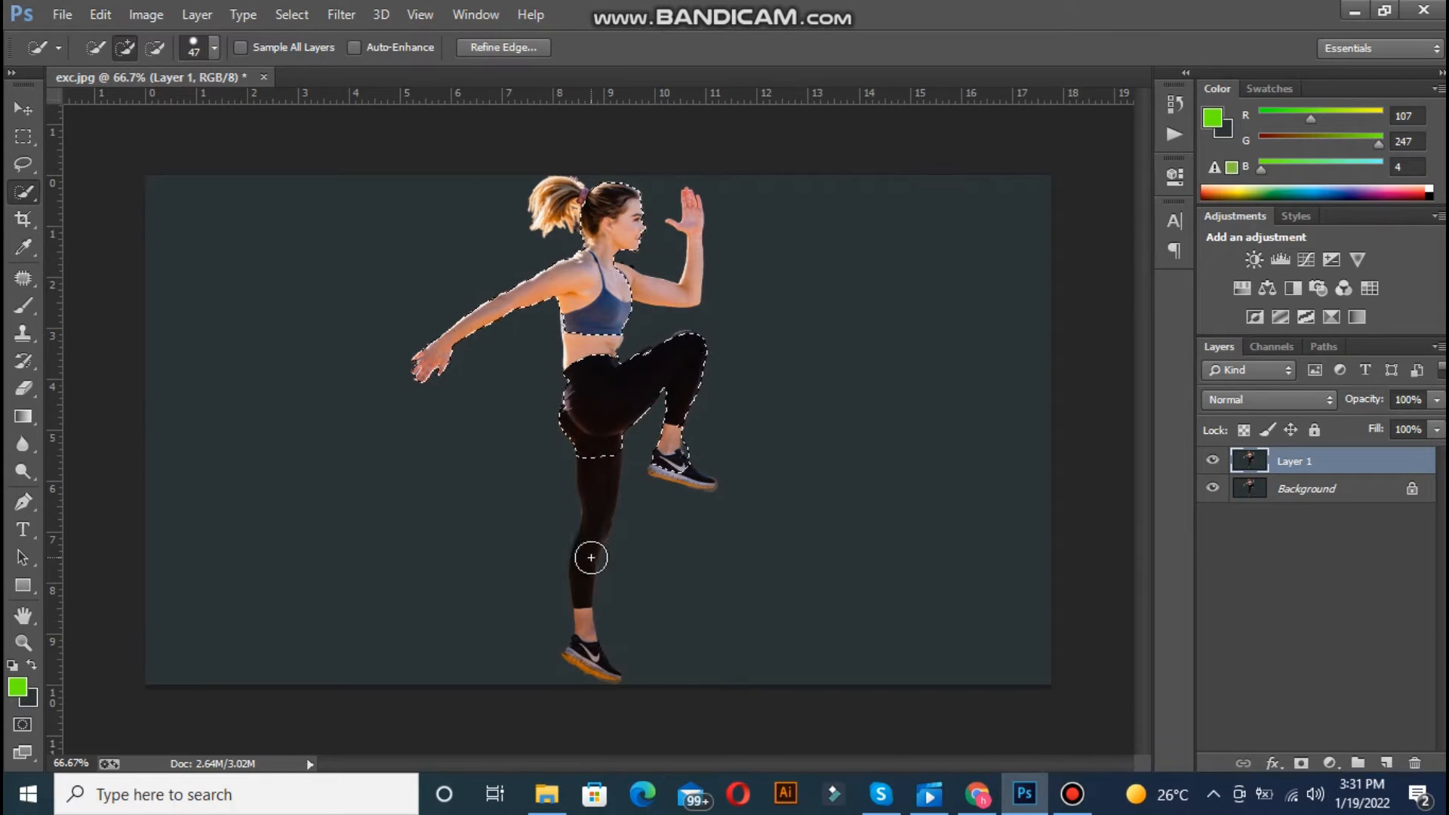
left_click(596, 484)
Reduce the selection brush to 36 px and extend the selection down the standing leg to the shoe
left_click(214, 52)
left_click_drag(144, 112, 131, 112)
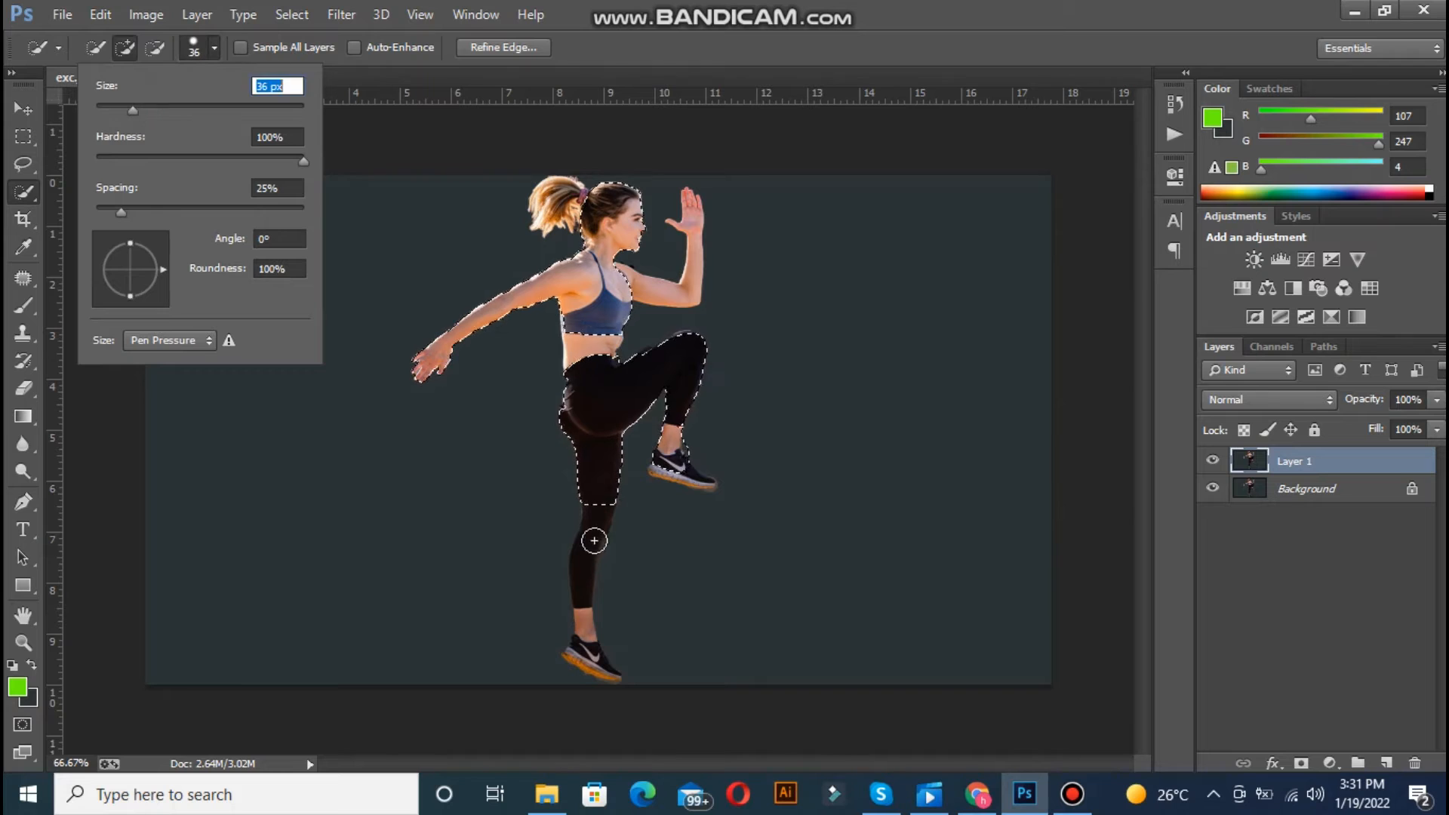
left_click_drag(593, 540, 593, 665)
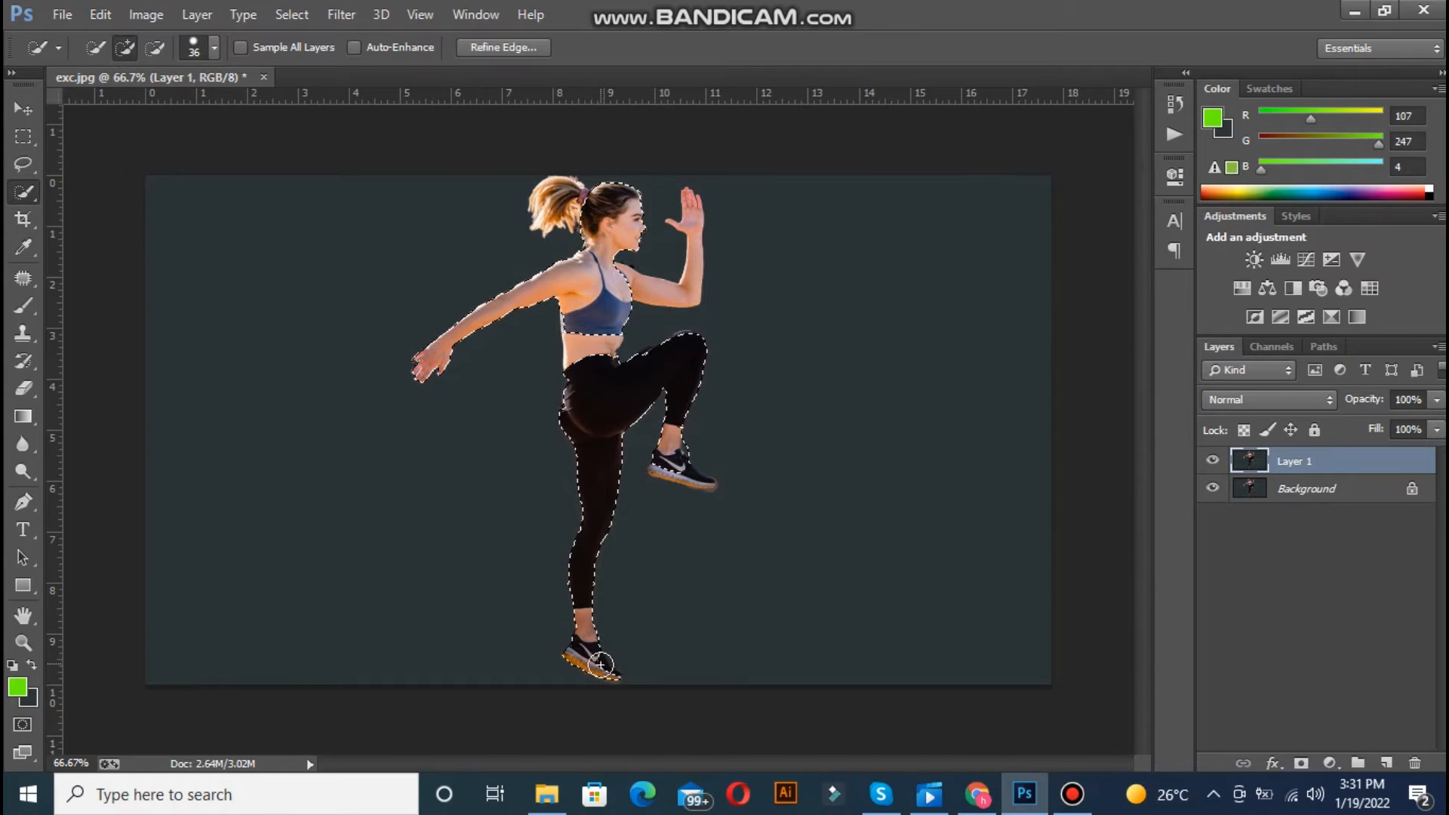
Refine the selection around the shoes and add the raised forearm, hand and ponytail
key("alt")
key("alt")
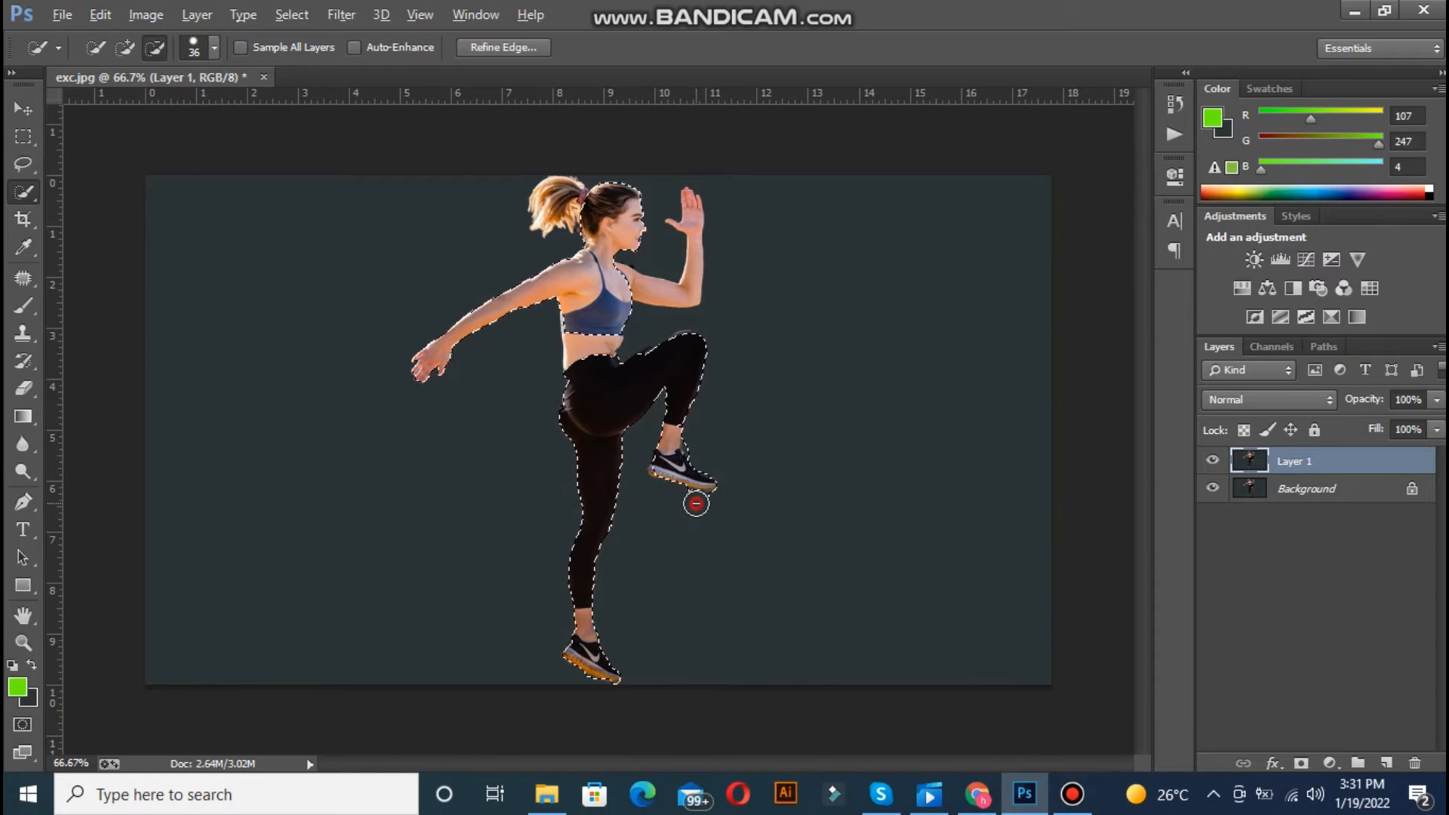
left_click(656, 476)
key("alt")
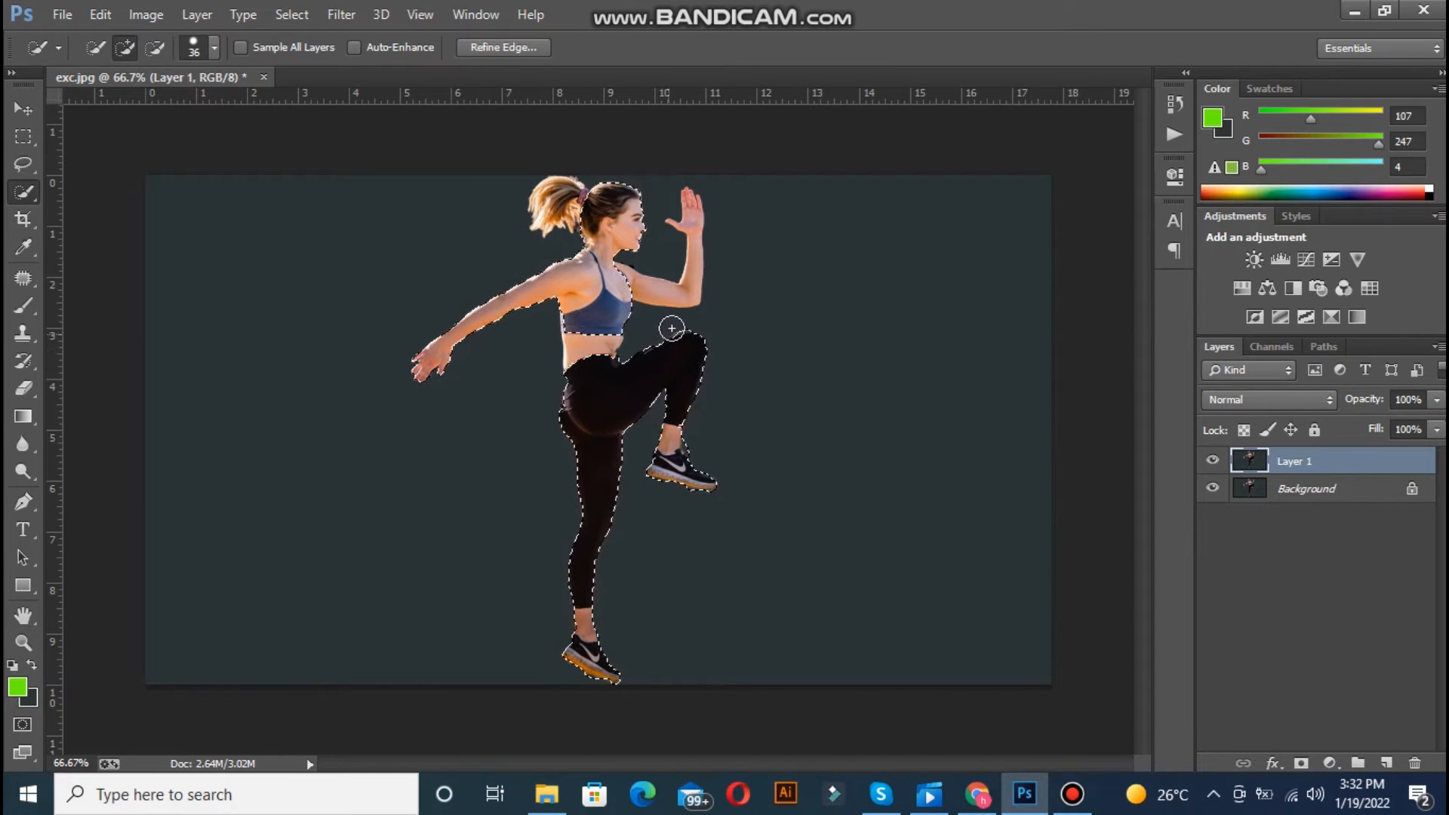
left_click(692, 209)
key("alt")
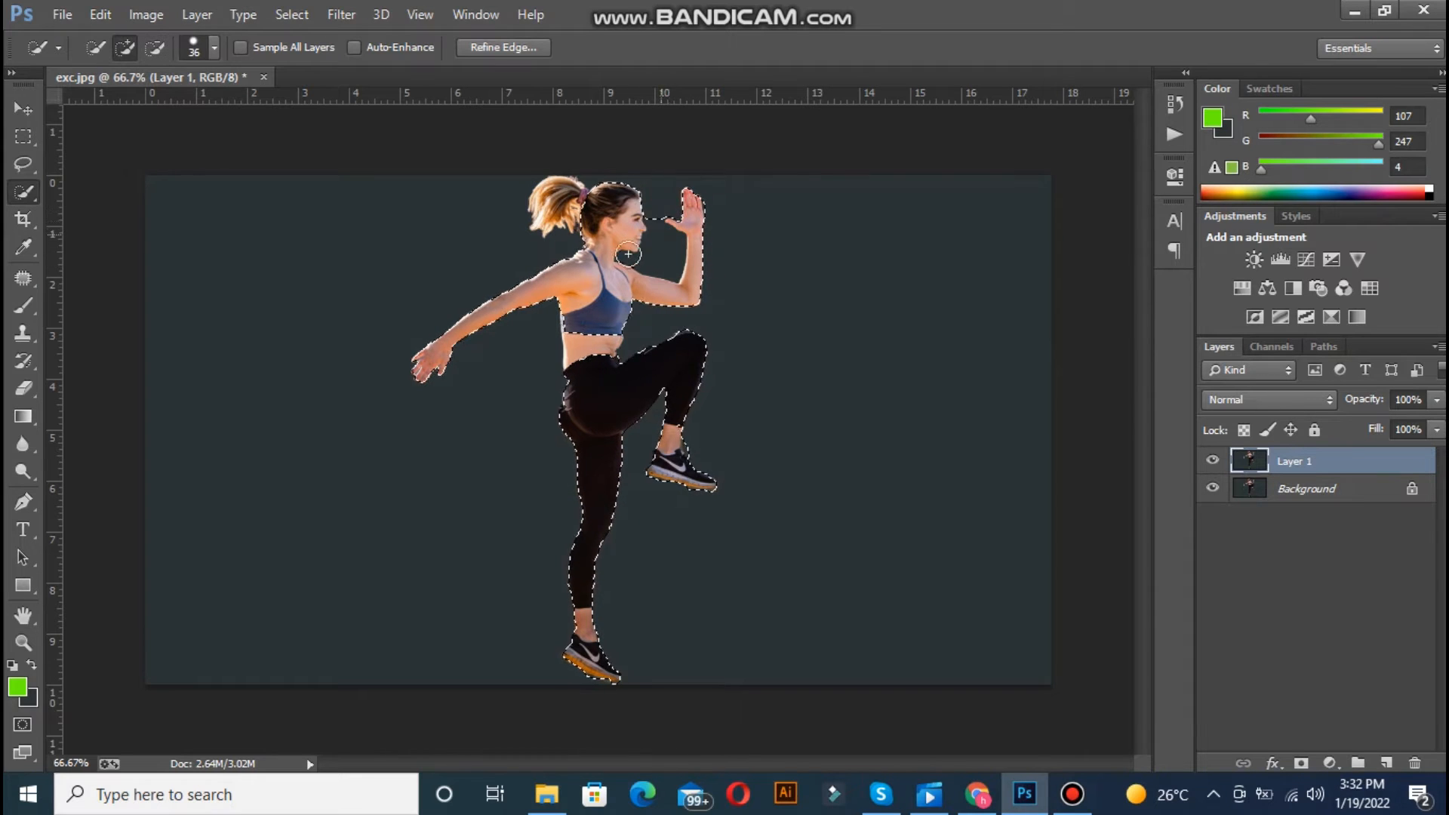
key("alt")
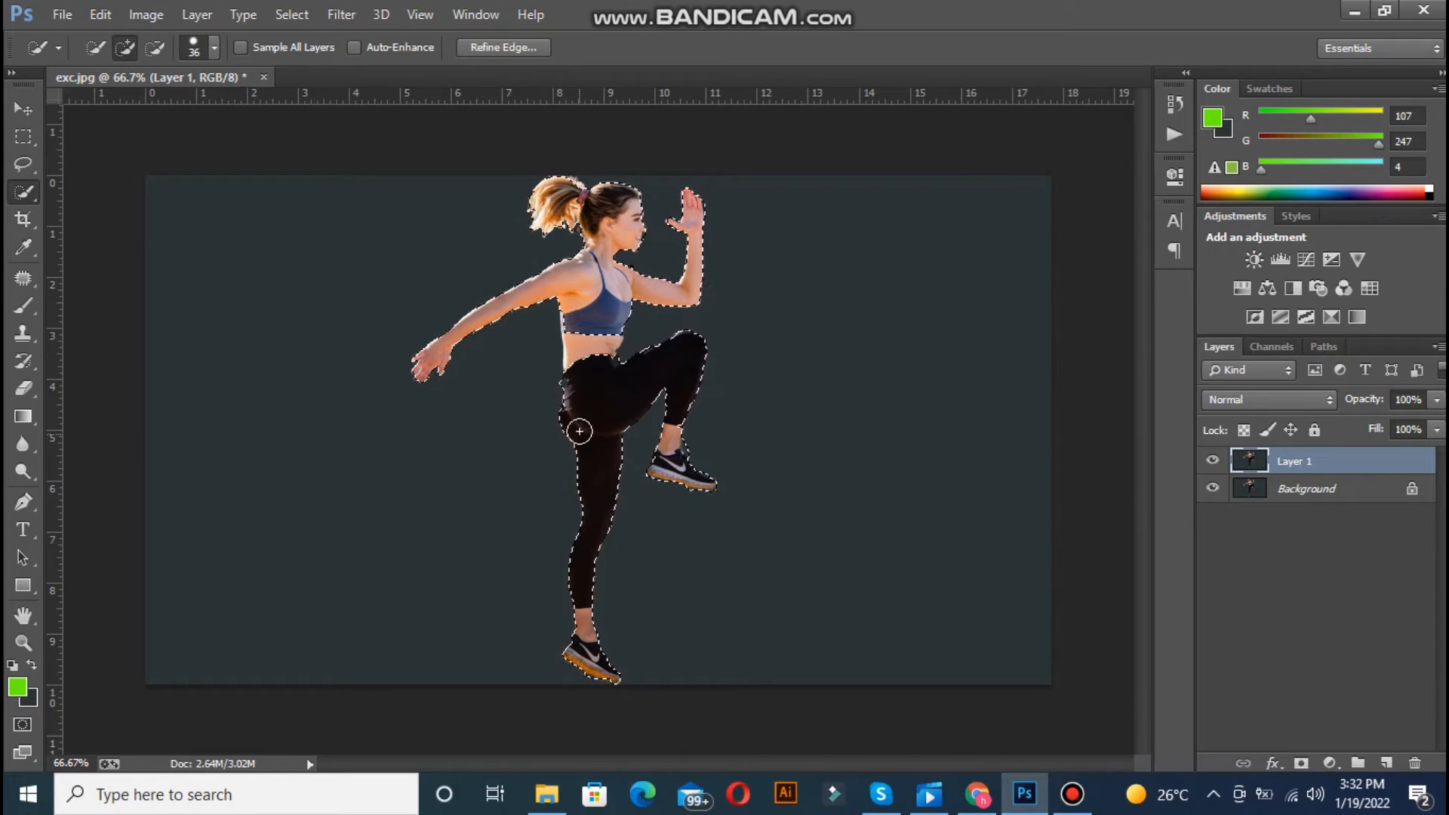
Subtract the excess selection behind the woman's hip and add a layer mask to Layer 1 from the selection
key("alt")
left_click(552, 388, "alt")
key("alt")
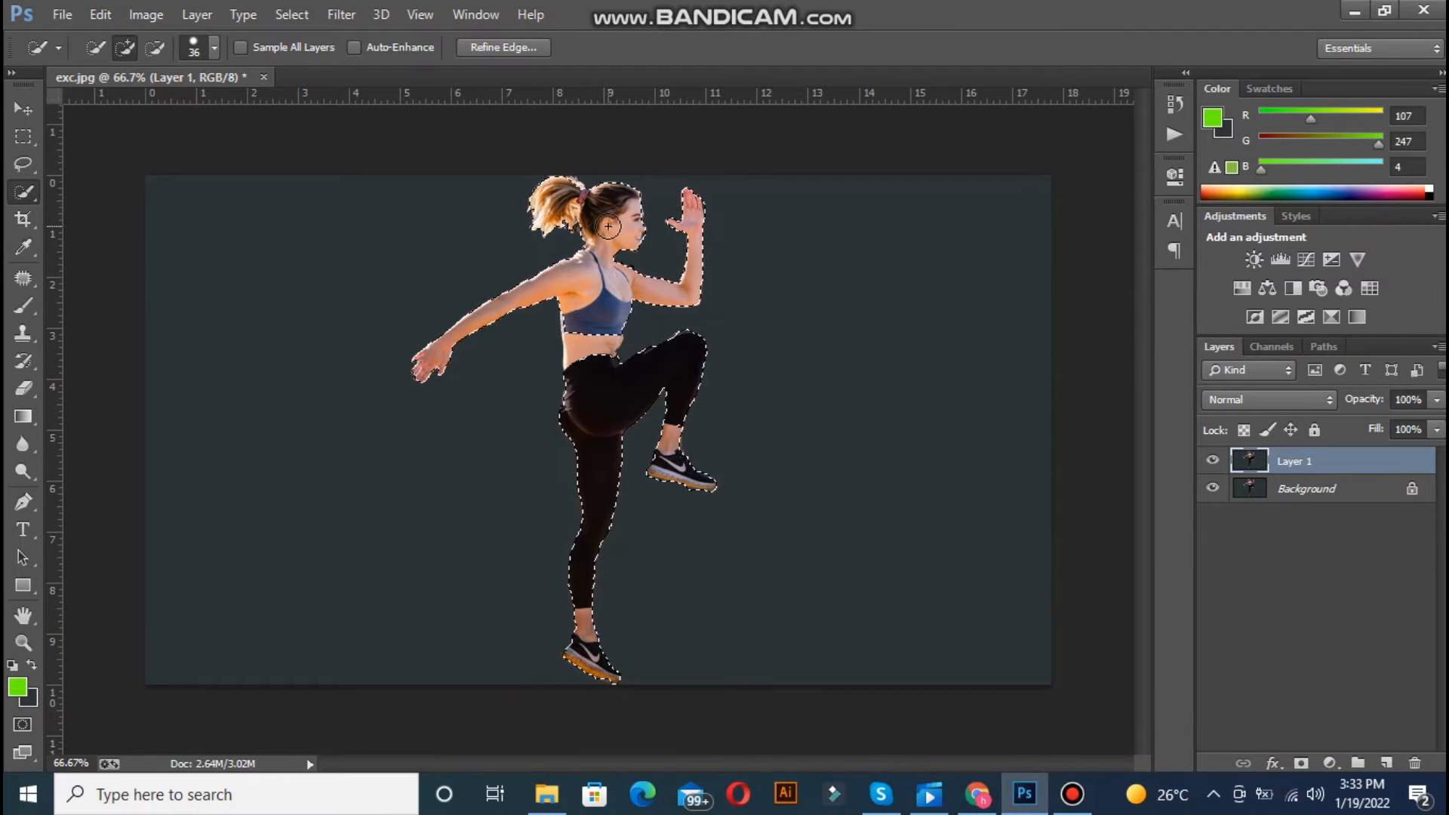
left_click(1303, 763)
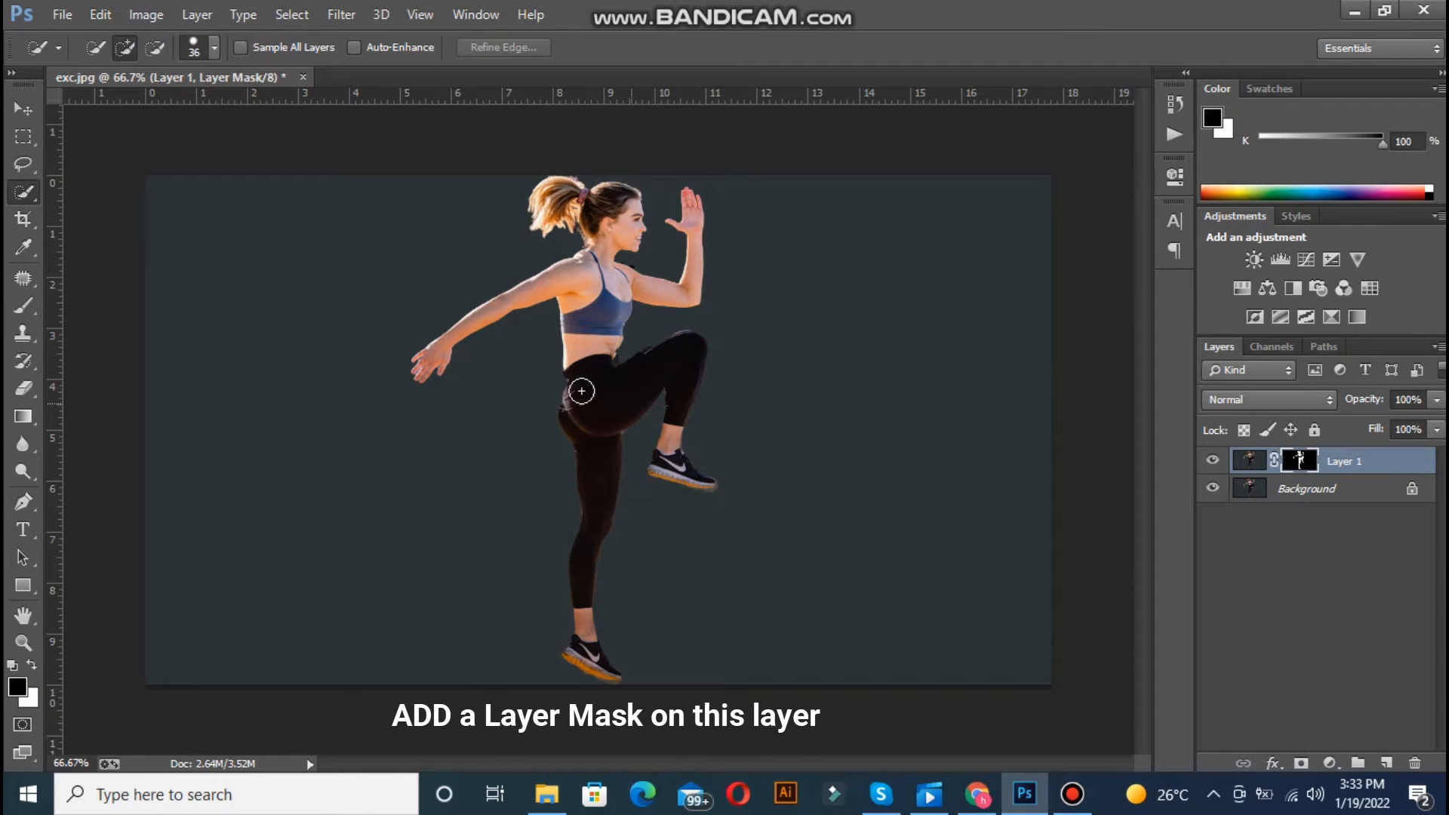
Add the green text RUN over the woman and move it down to her torso
left_click(20, 534)
left_click(302, 325)
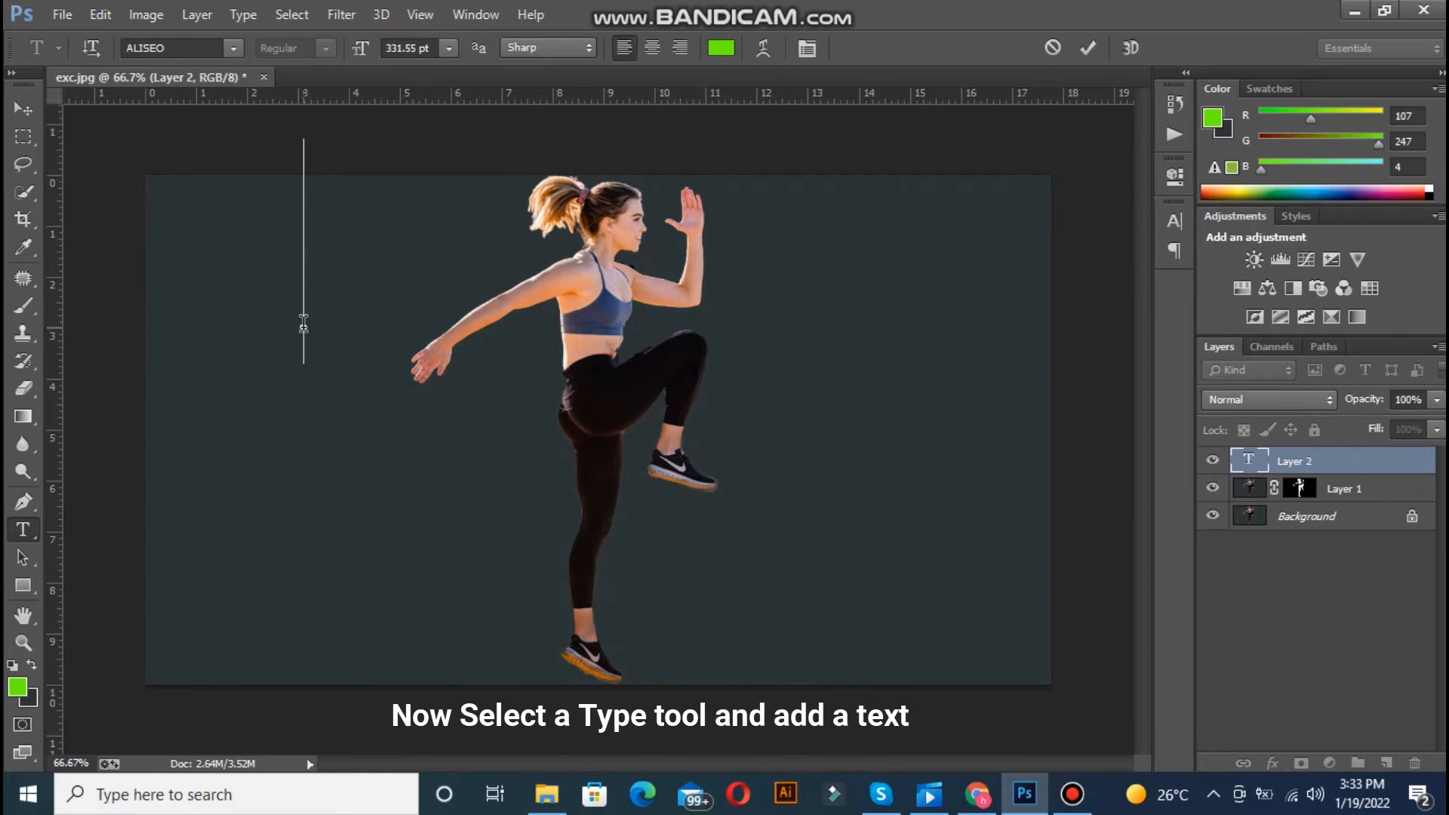
type("RUN")
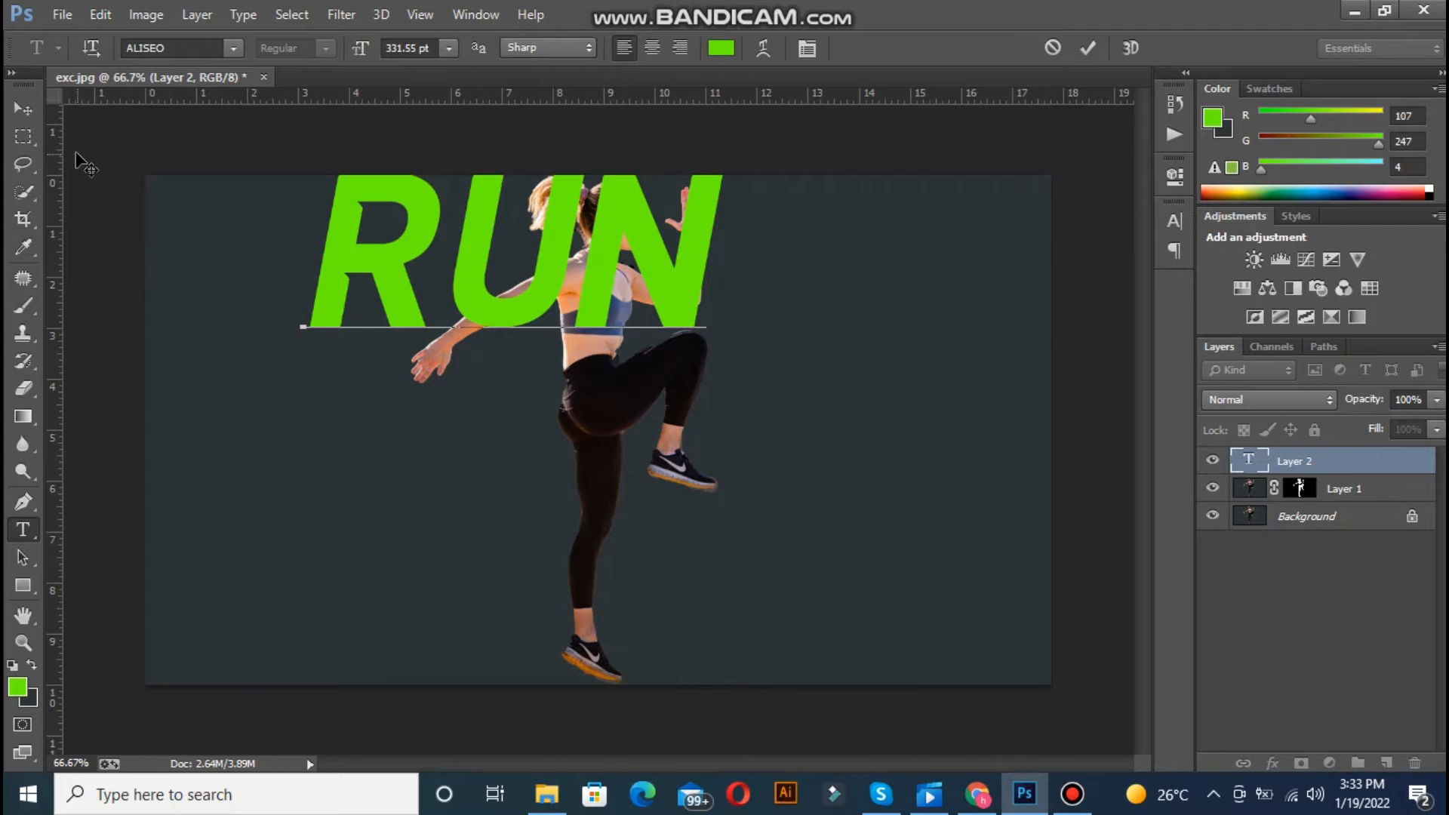
left_click(24, 110)
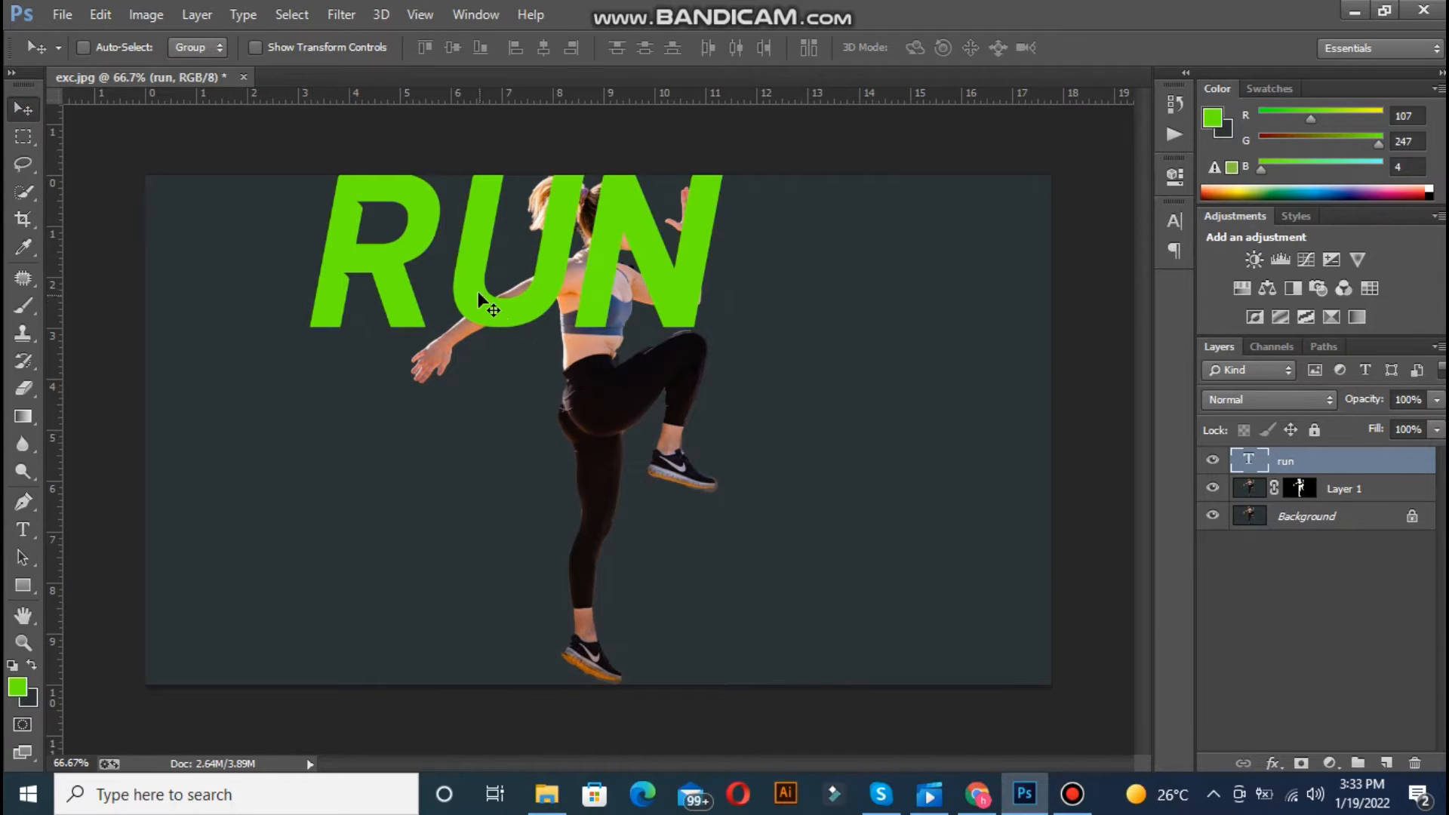
left_click_drag(478, 295, 511, 392)
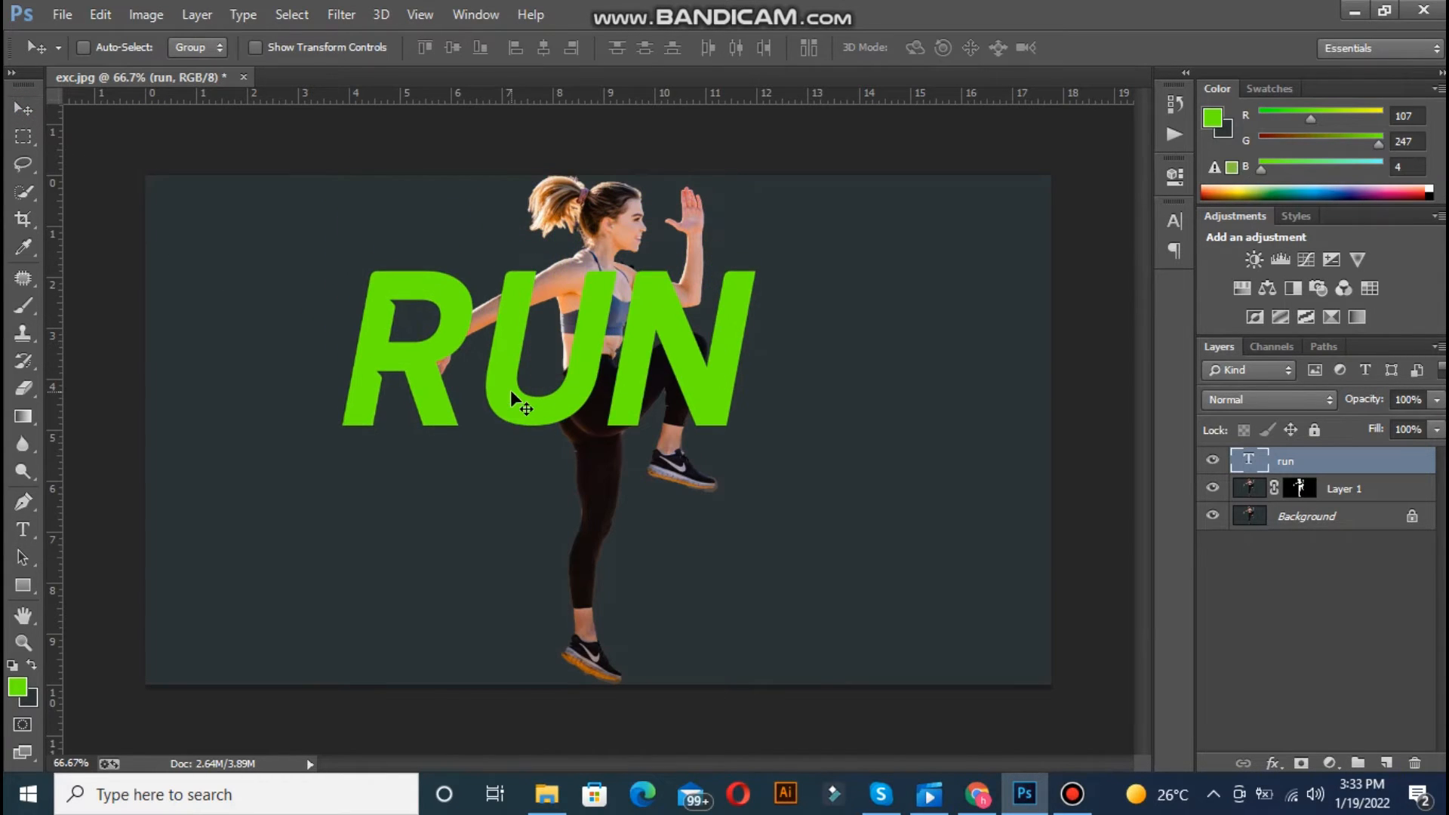
Scale the RUN text proportionally to about 159% and position it across the woman's torso and legs
key("ctrl+t")
left_click_drag(753, 462, 965, 575)
left_click_drag(676, 471, 620, 437)
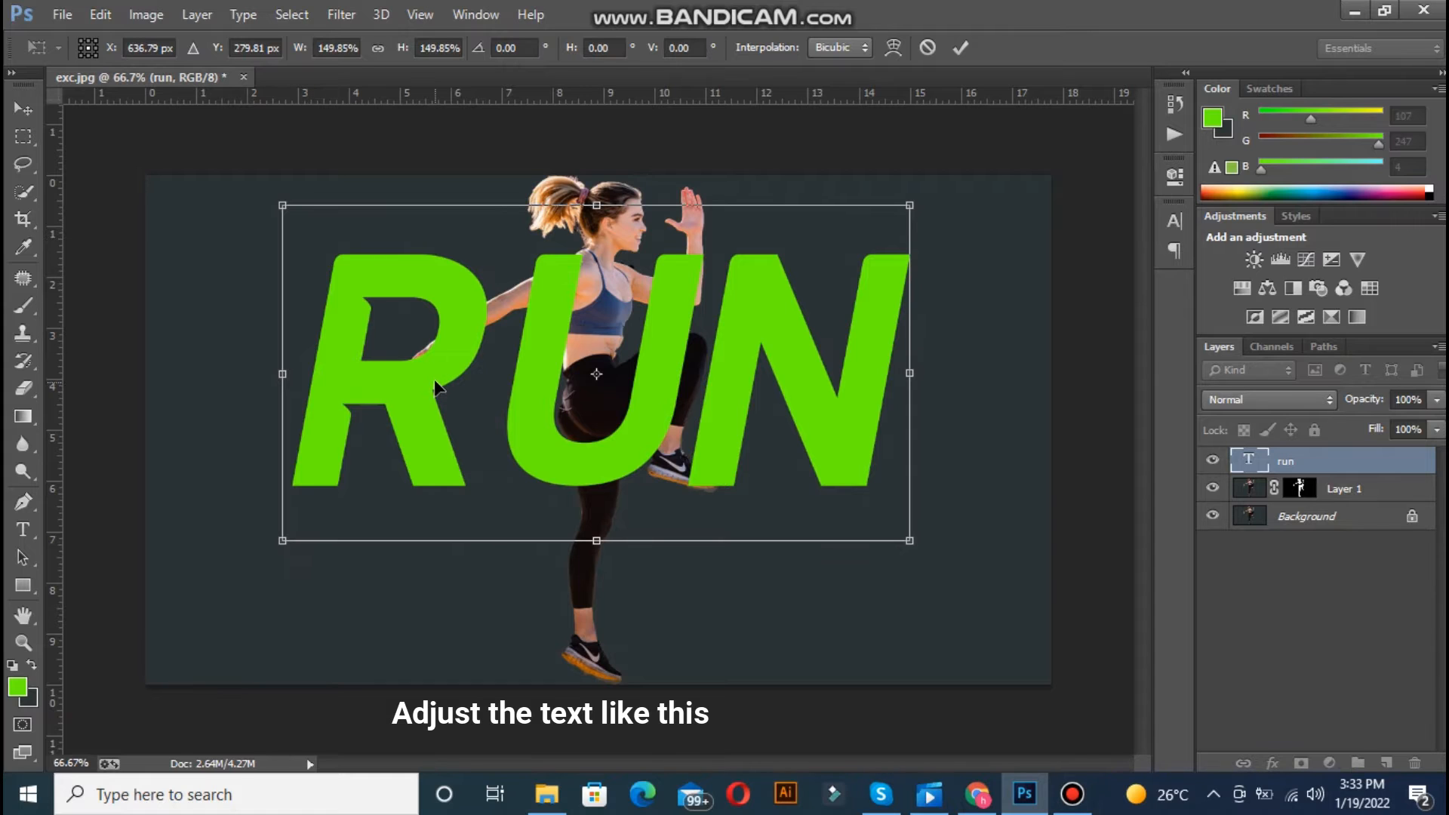
left_click_drag(436, 387, 433, 385)
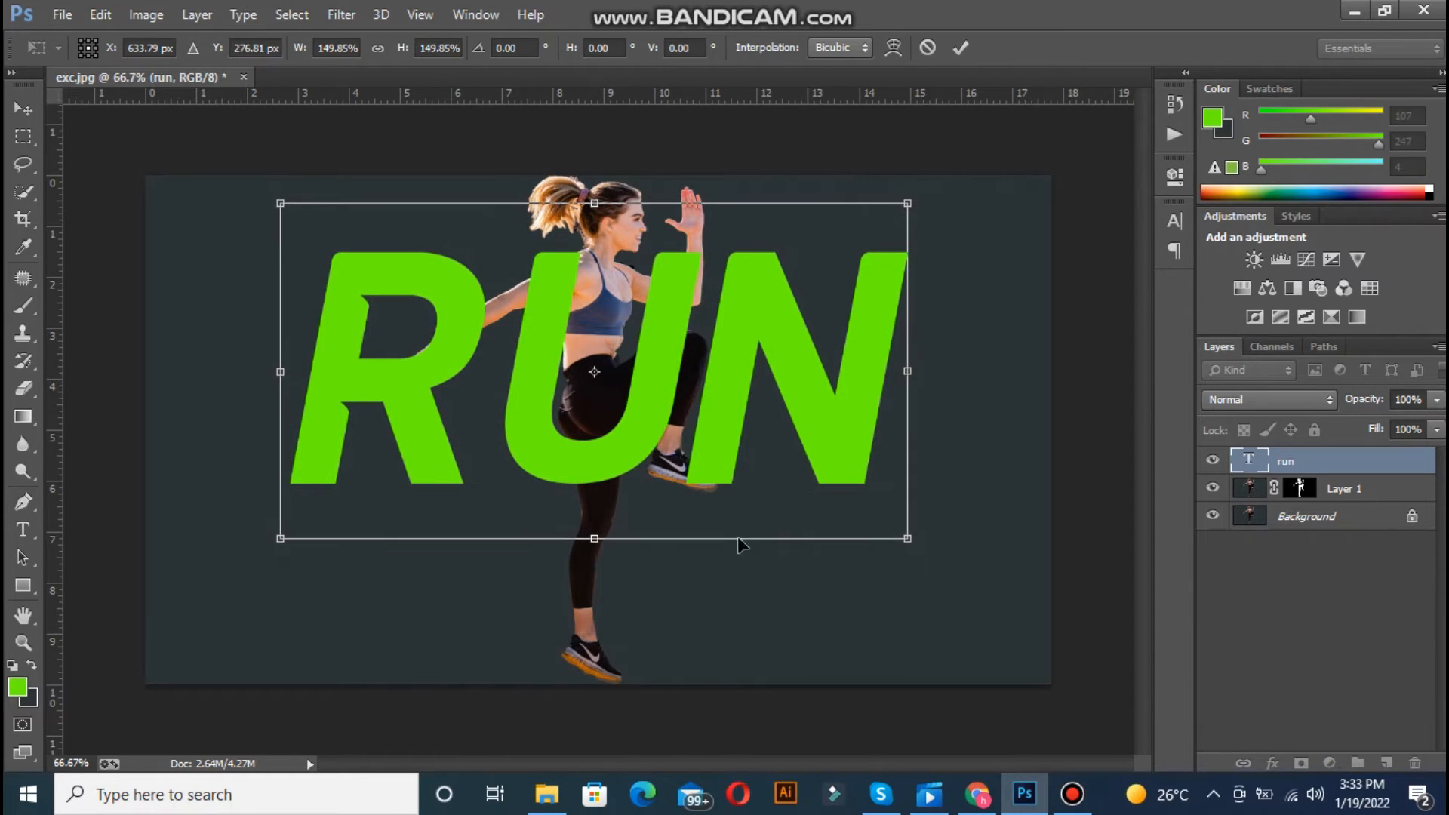
left_click_drag(908, 539, 926, 560)
left_click_drag(618, 463, 591, 467)
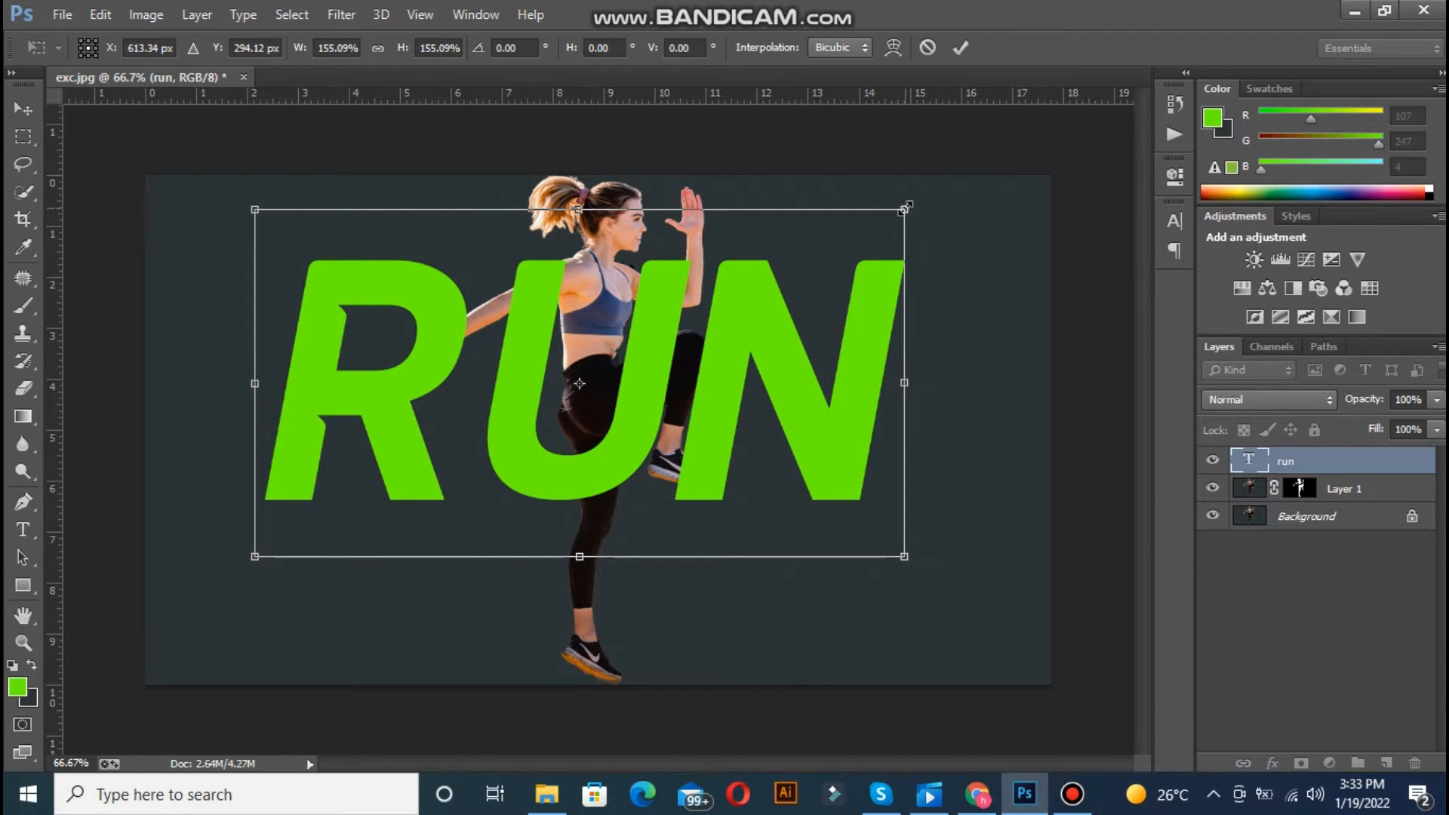
left_click_drag(905, 208, 920, 200)
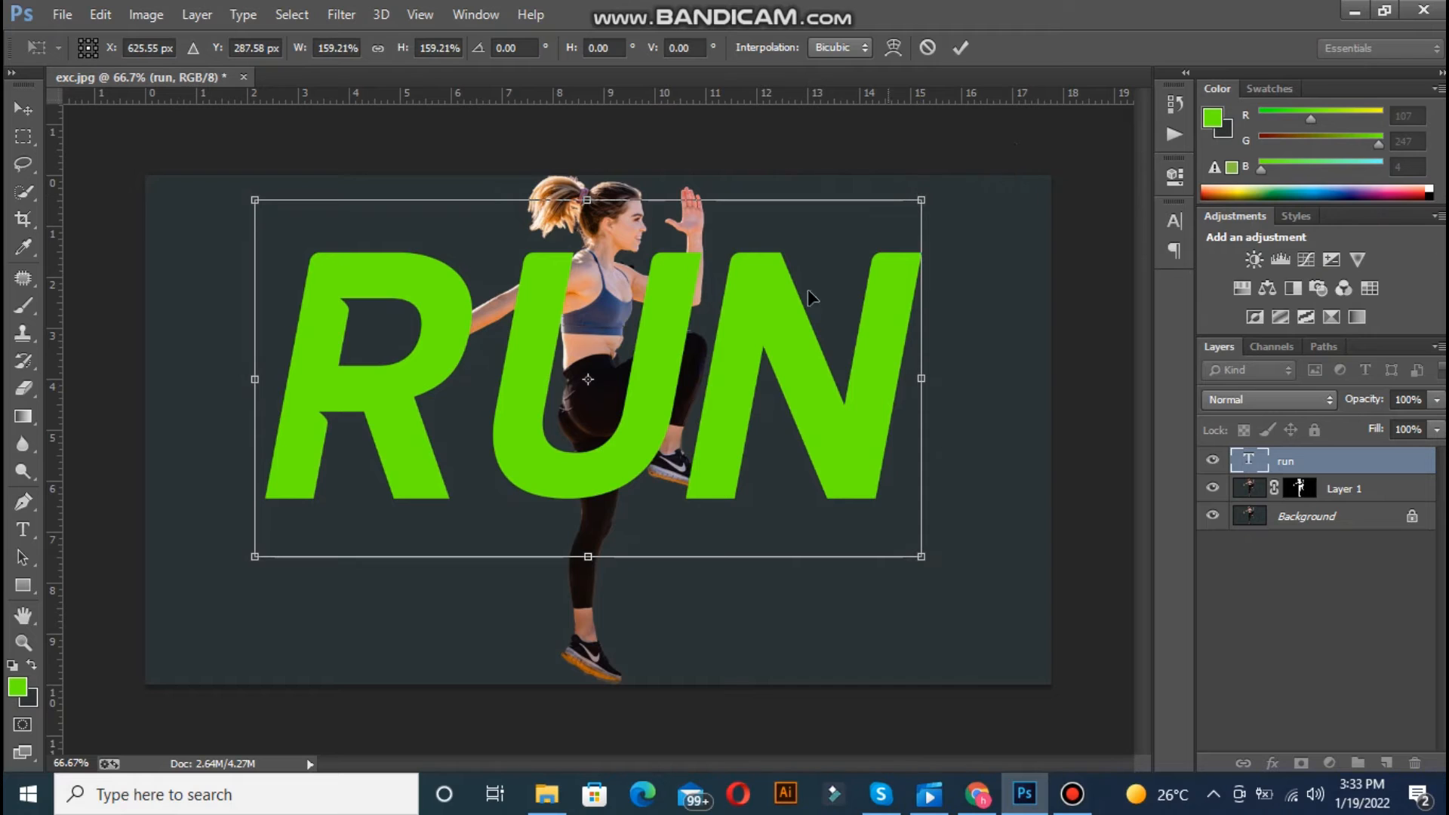
left_click_drag(750, 392, 730, 387)
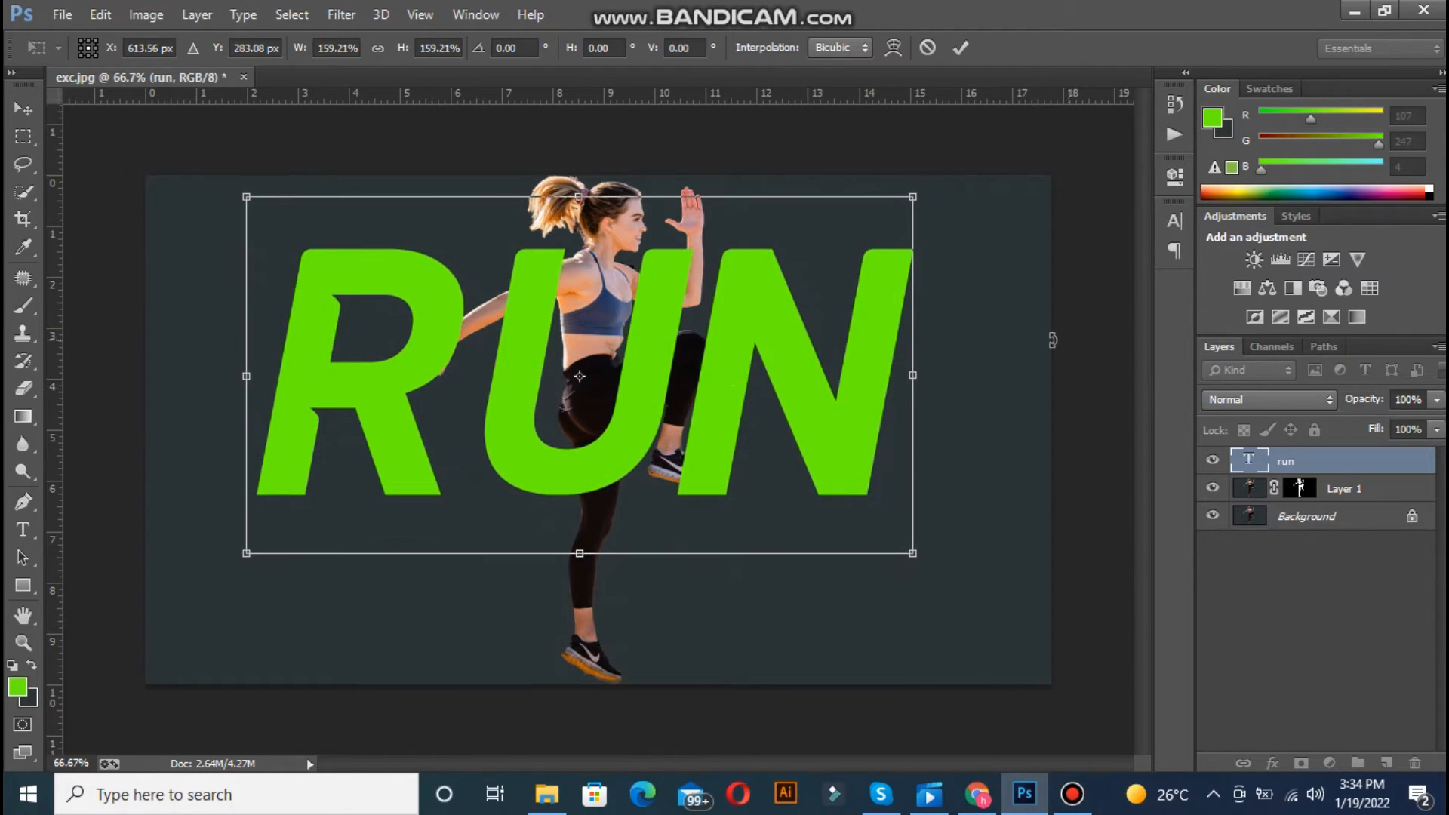
left_click_drag(777, 302, 771, 297)
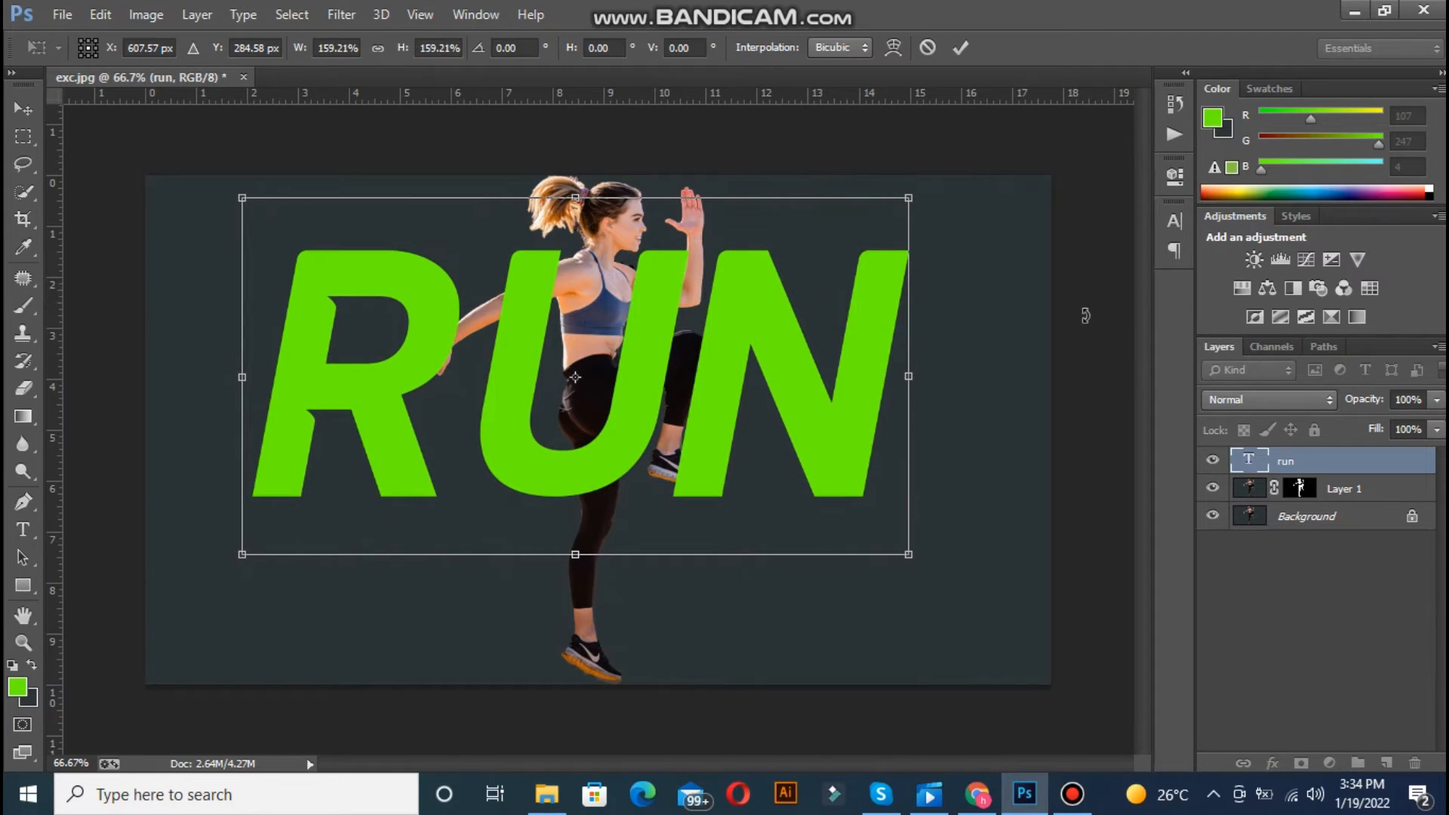
key("Return")
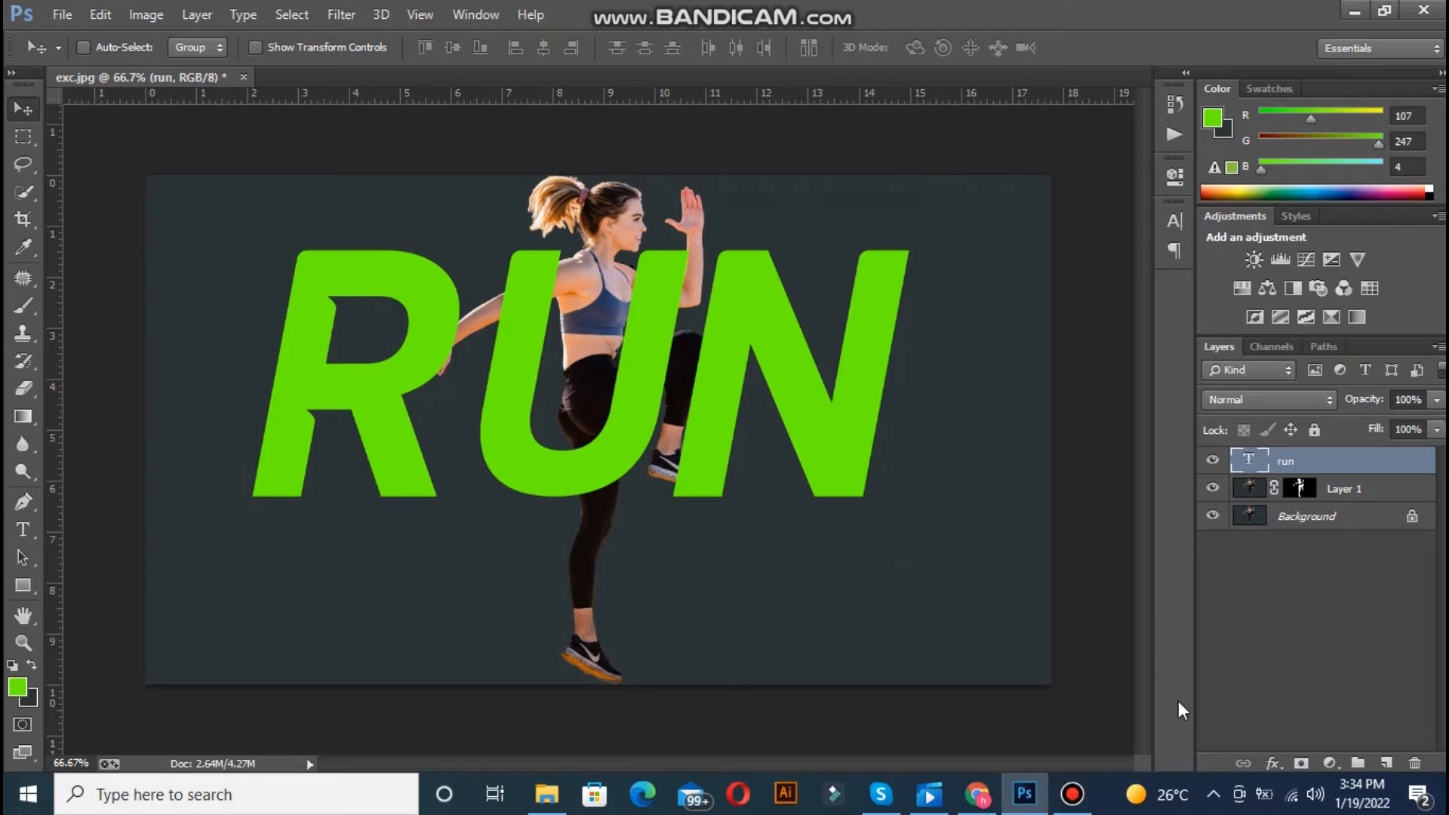
Add a layer mask to the text layer and load Layer 1's mask as a selection
left_click(1301, 764)
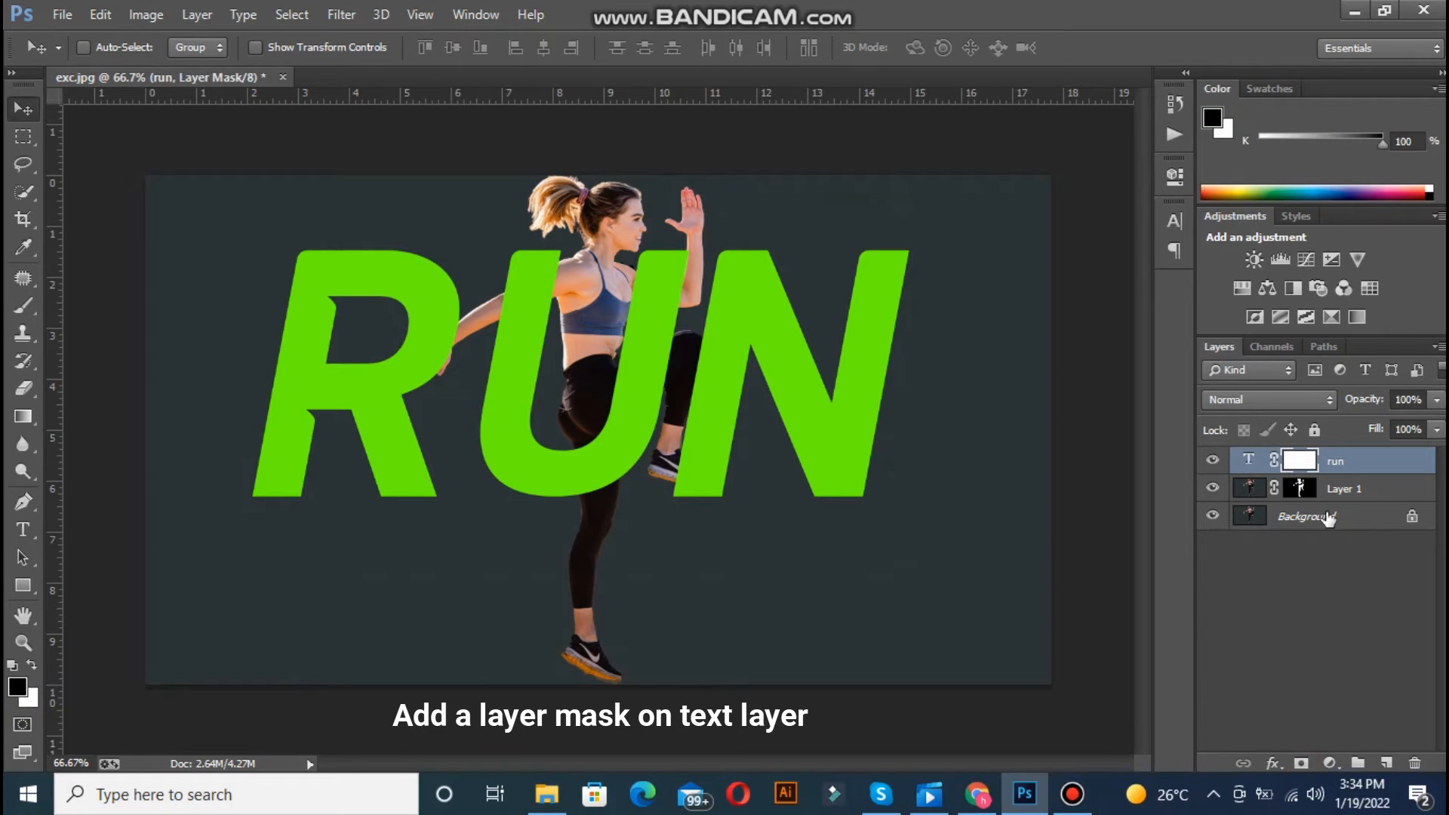
left_click(1302, 490)
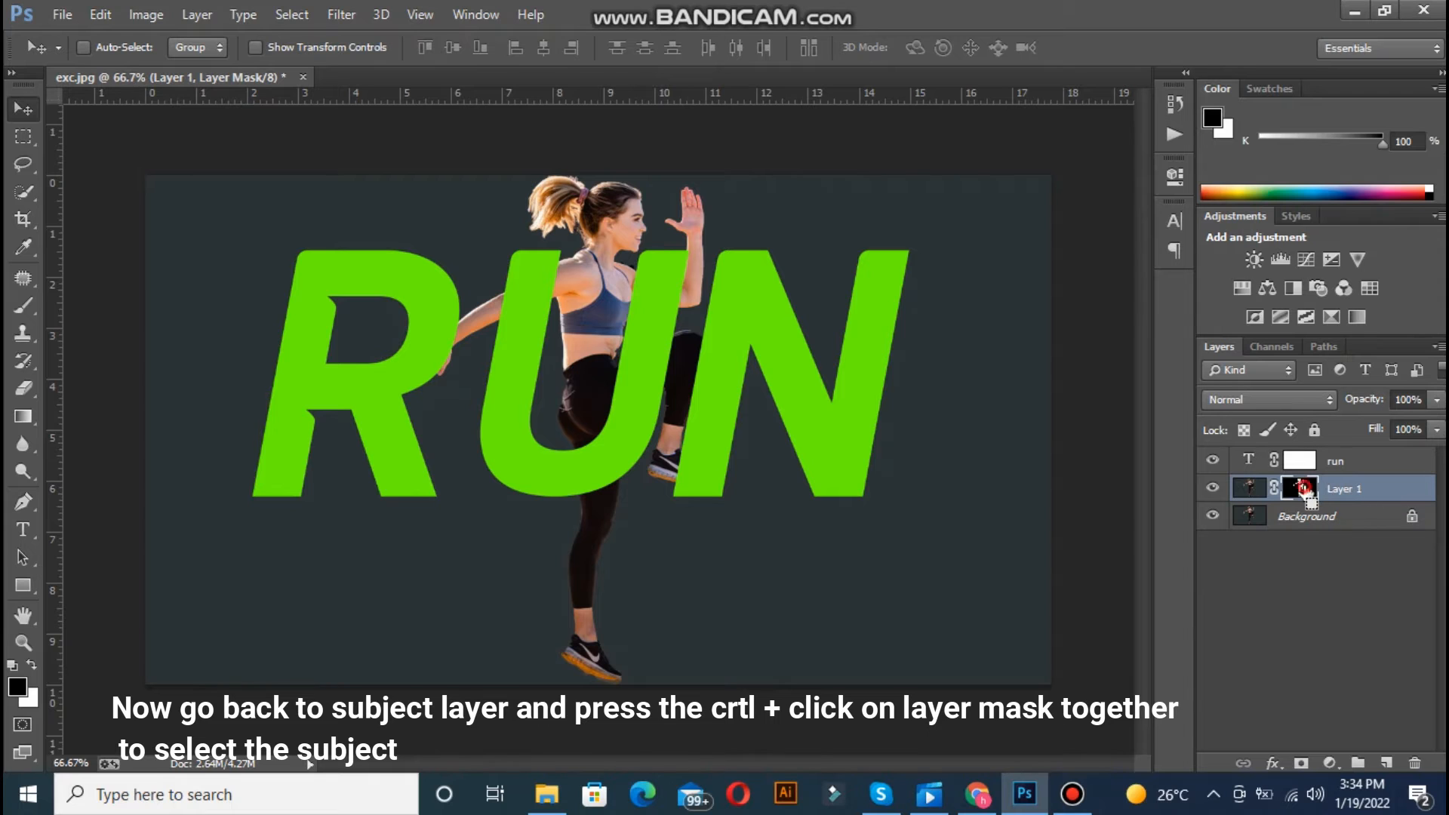
left_click(1306, 491, "ctrl")
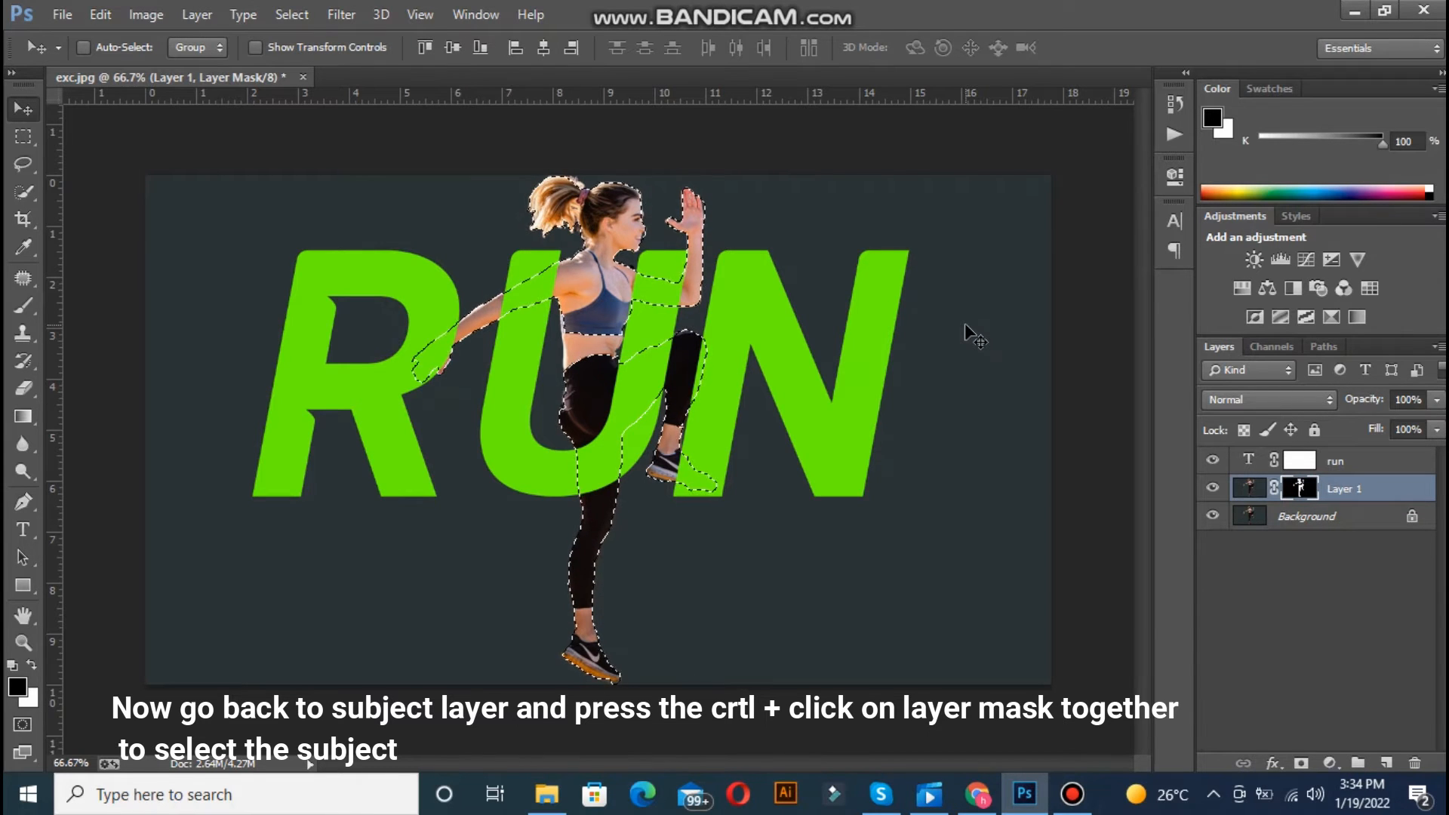
Make the text layer's mask active and nudge the RUN text very slightly up and to the left
left_click(22, 193)
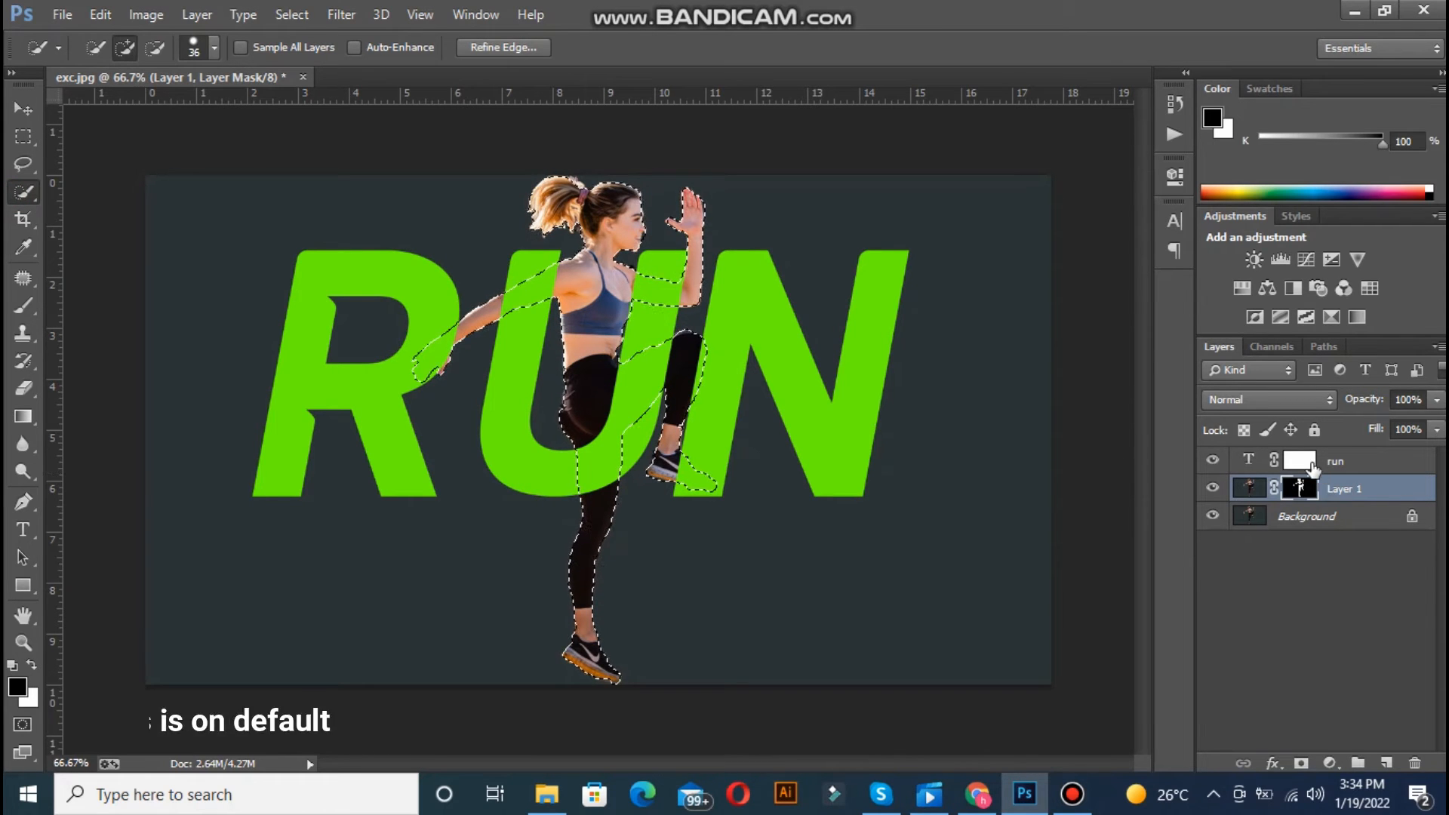
left_click(1301, 461)
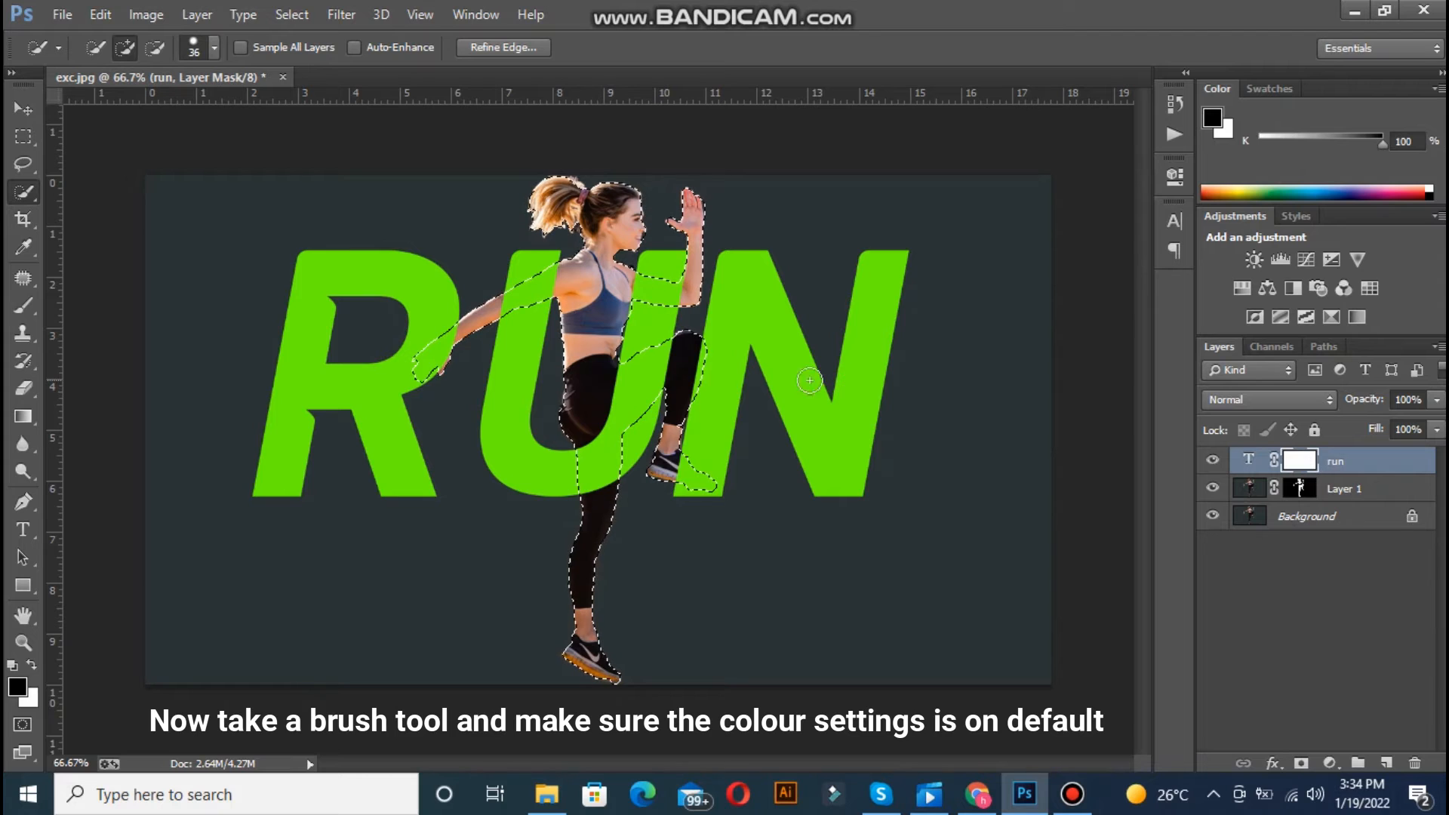
left_click(22, 108)
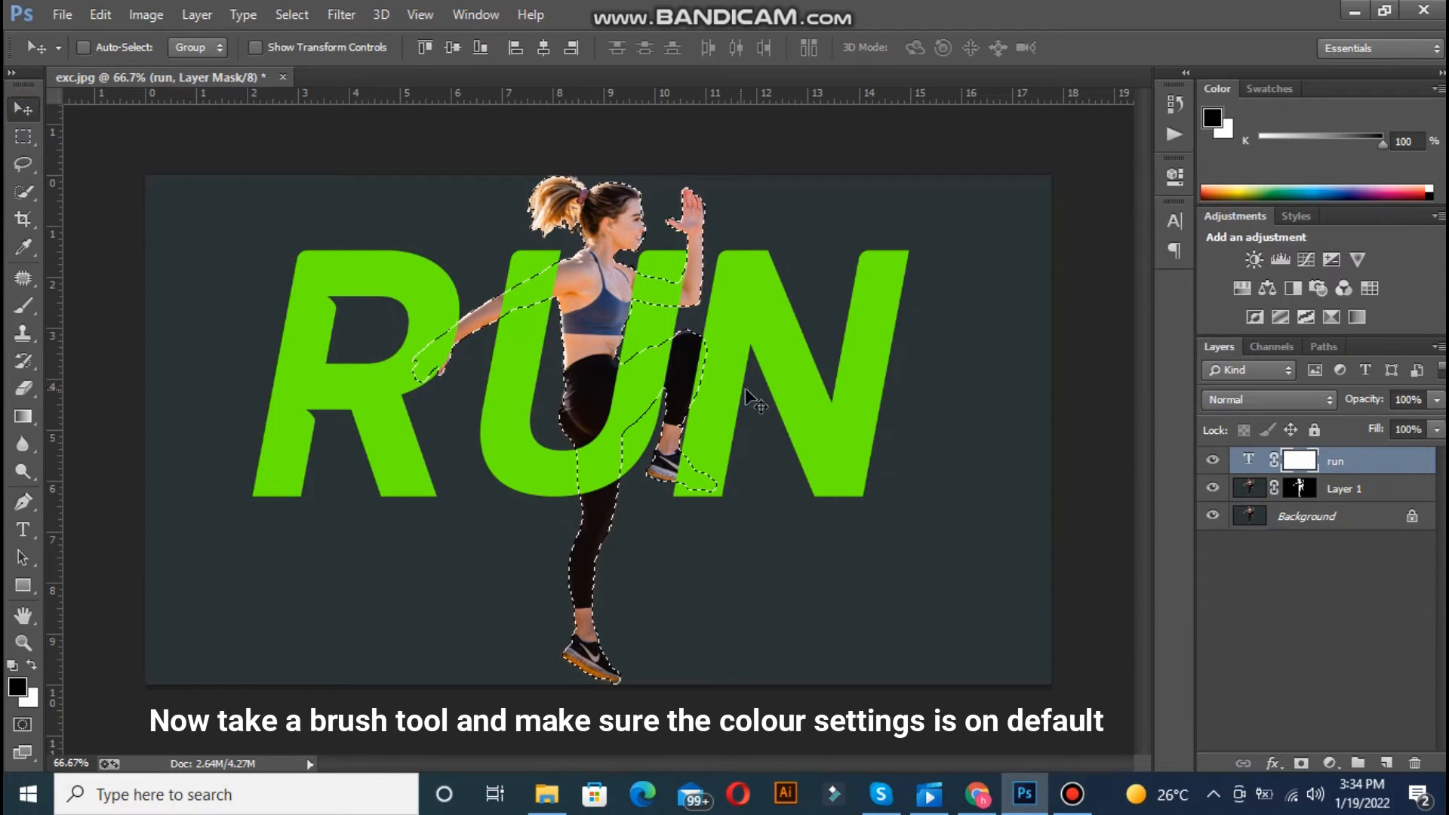
left_click_drag(772, 378, 779, 383)
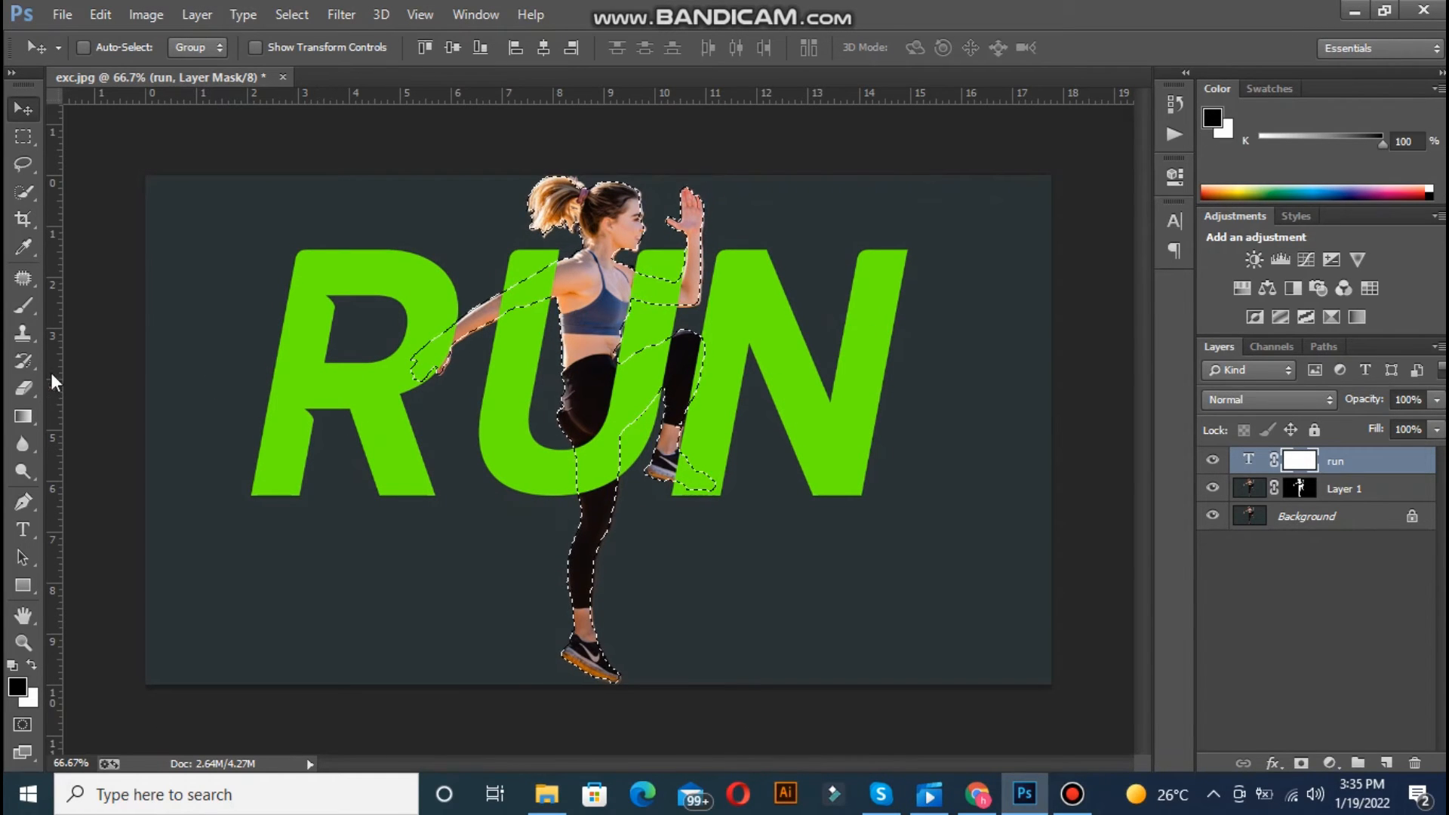
Paint black with a 121 px brush inside the selection on the text layer's mask to uncover the woman, then deselect
left_click(23, 306)
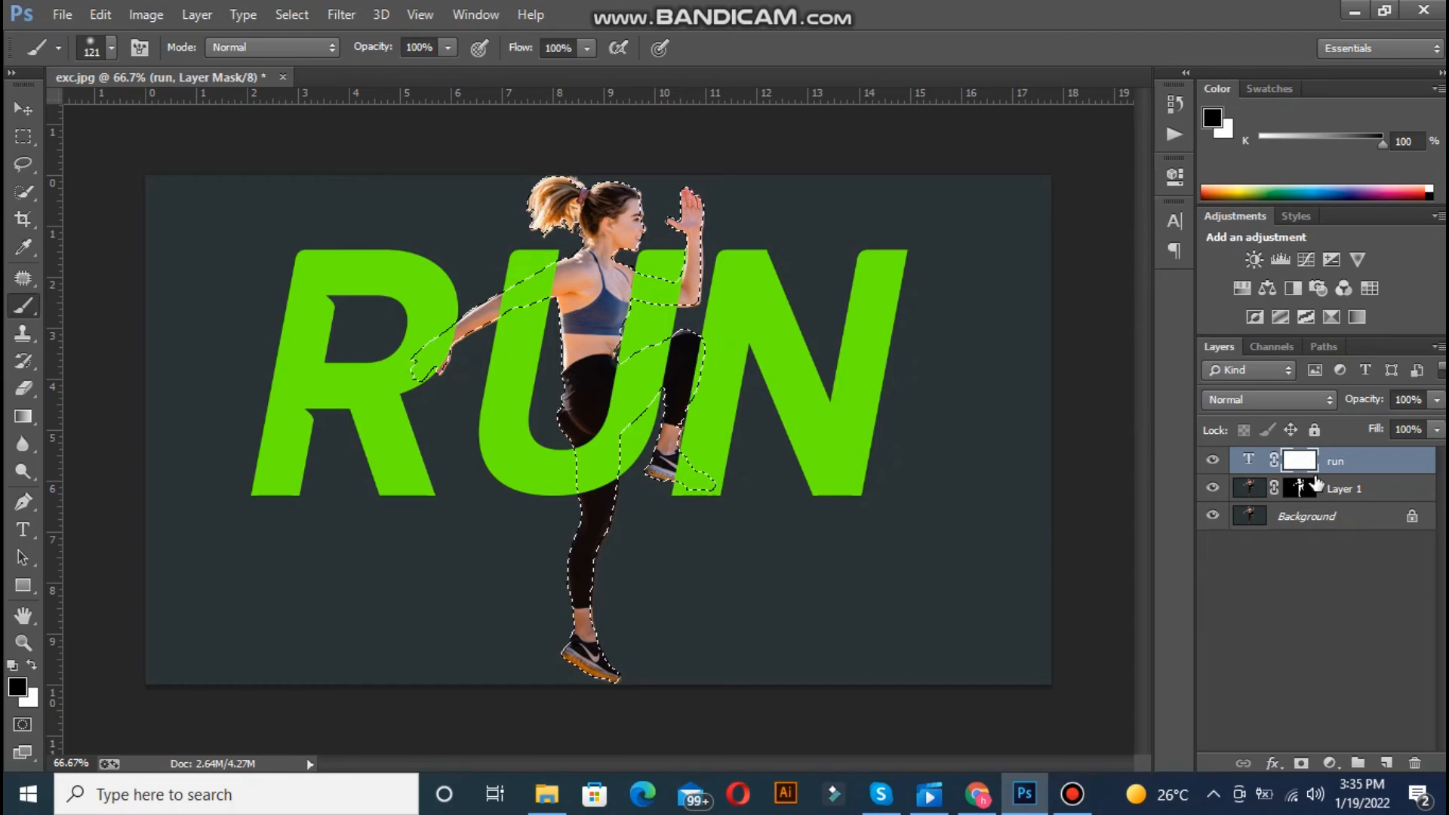
left_click(1320, 466)
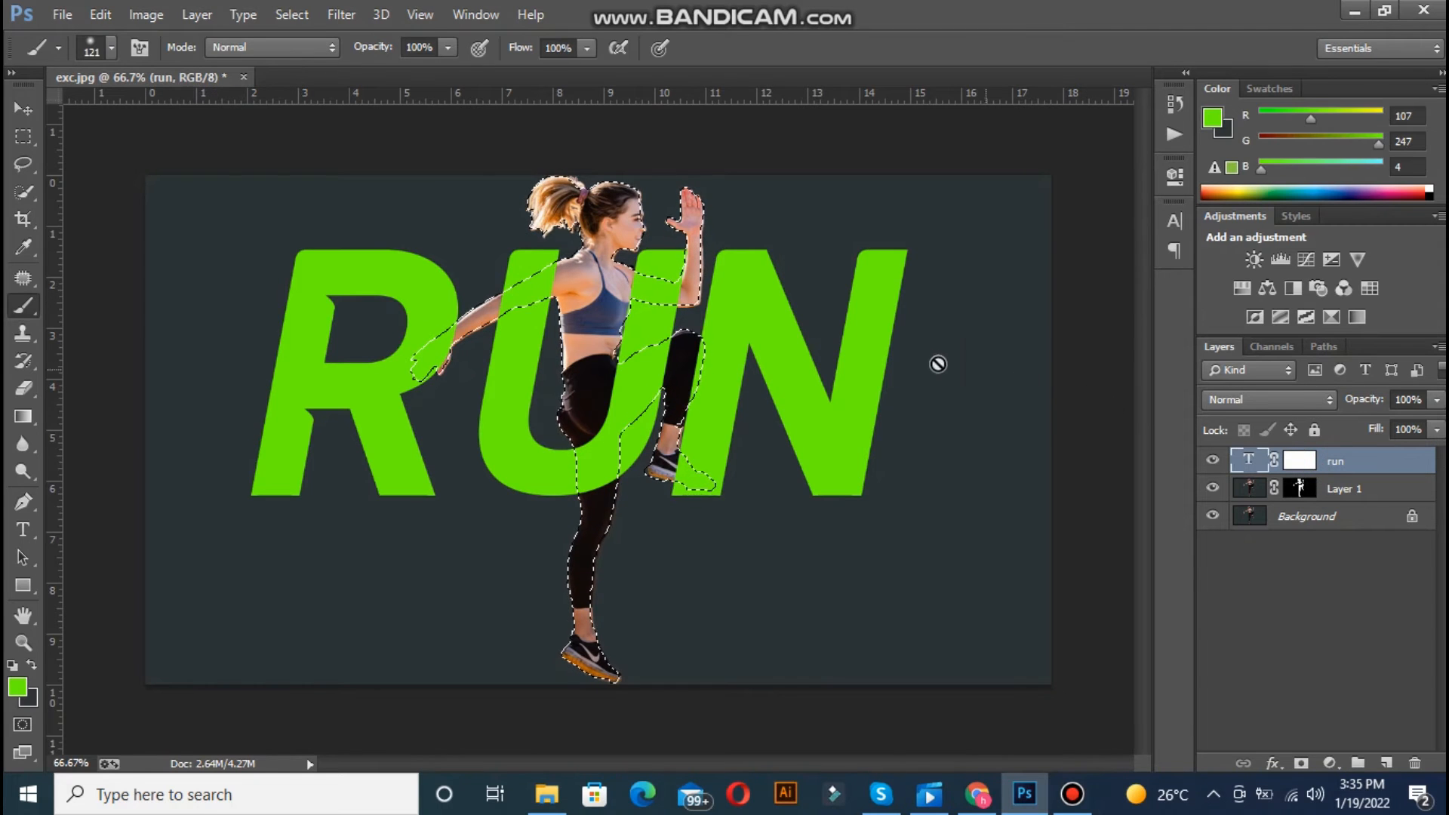
left_click(1299, 461)
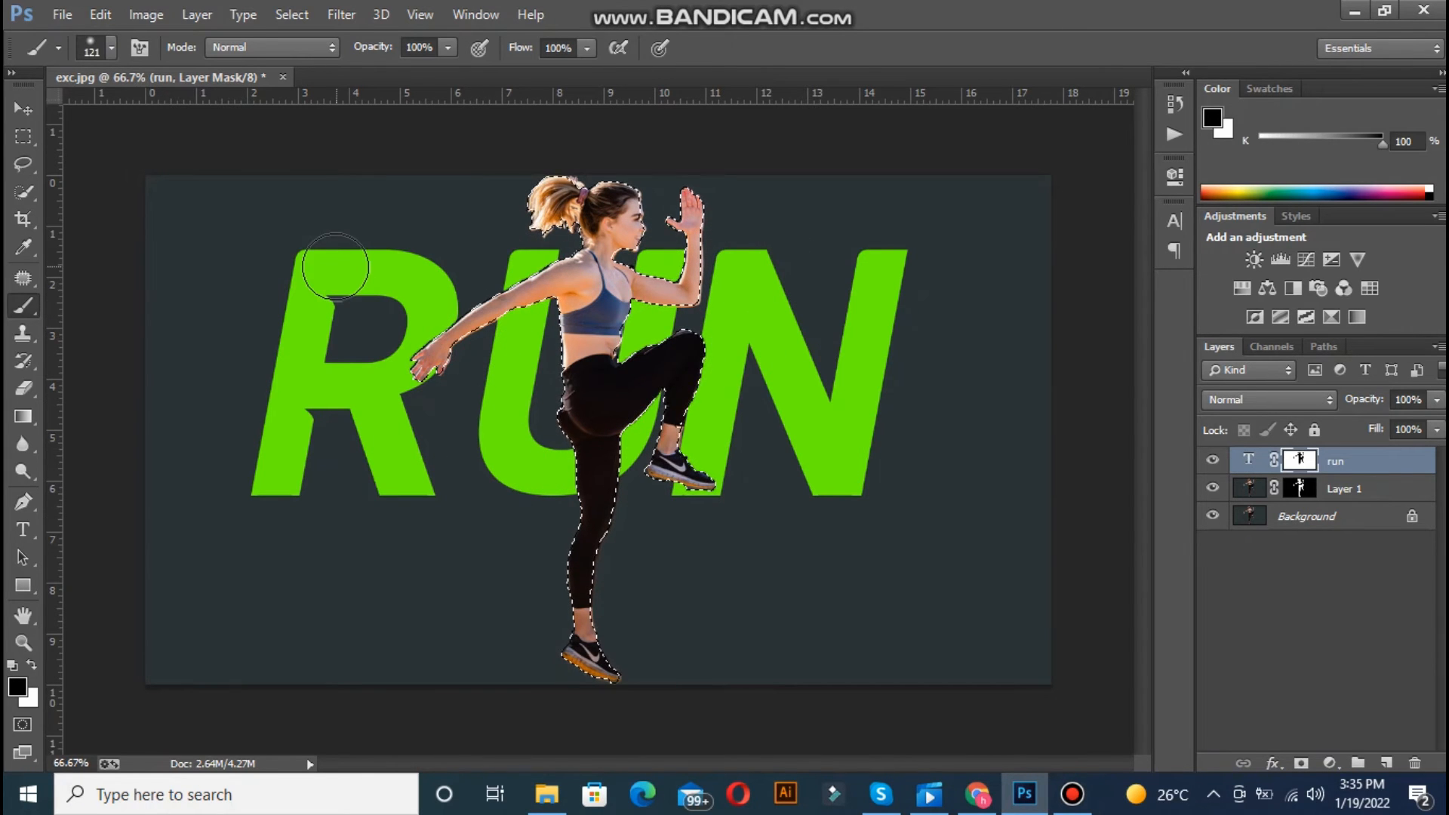
left_click(18, 110)
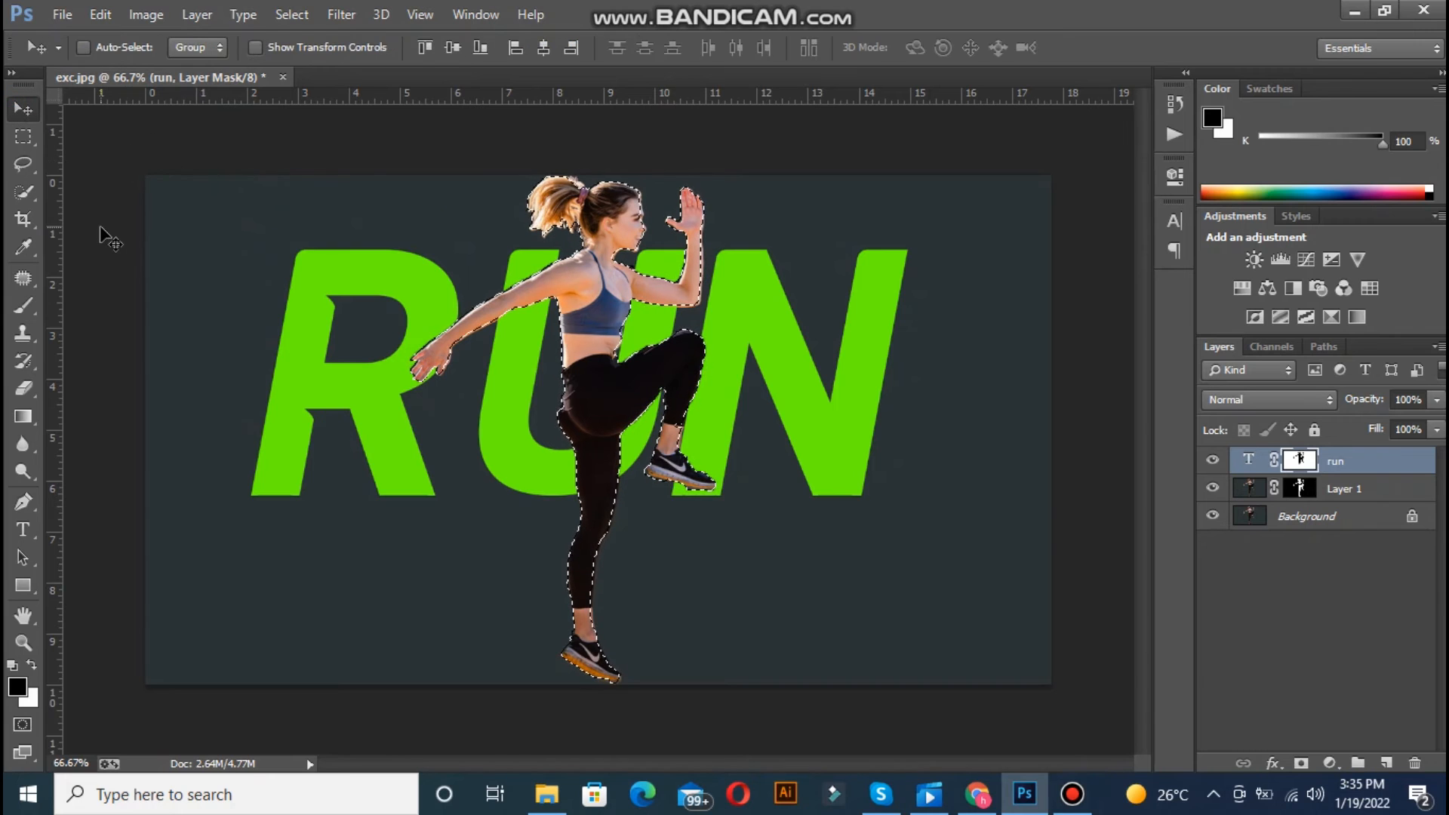
key("ctrl+d")
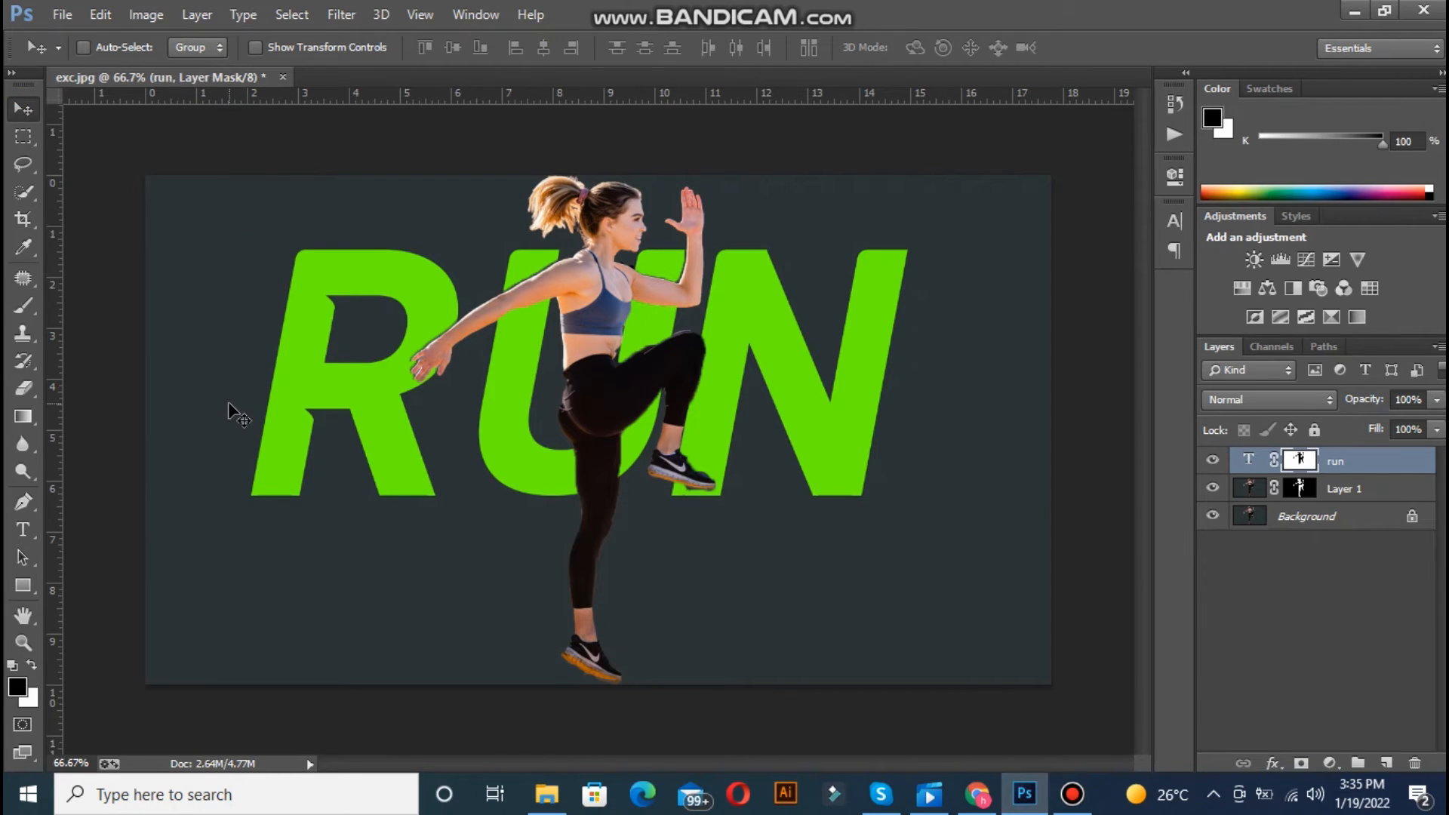
Add an Outer Glow effect to the RUN text layer and set the glow color to orange (fea802)
double_click(1395, 473)
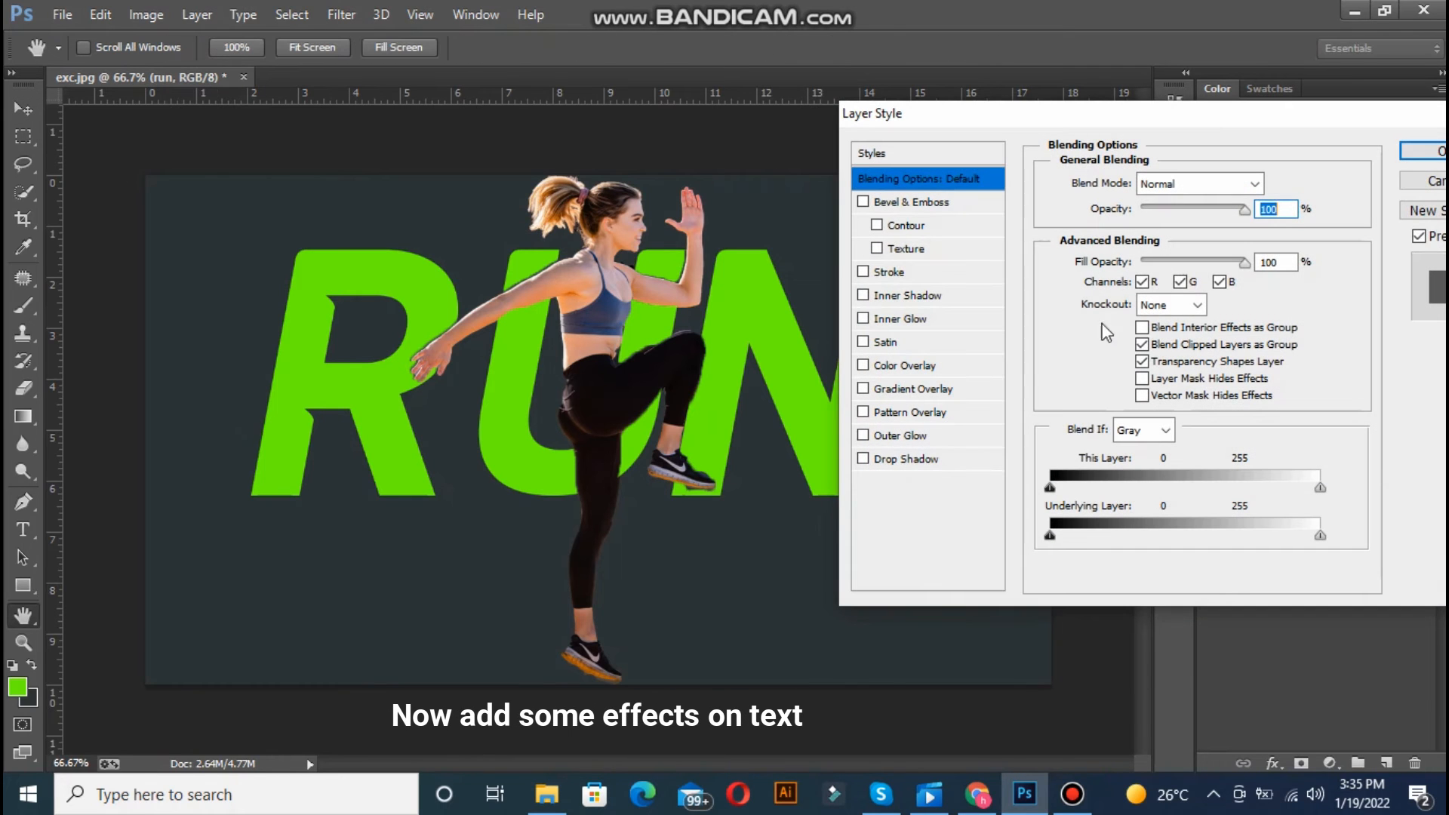
left_click(863, 435)
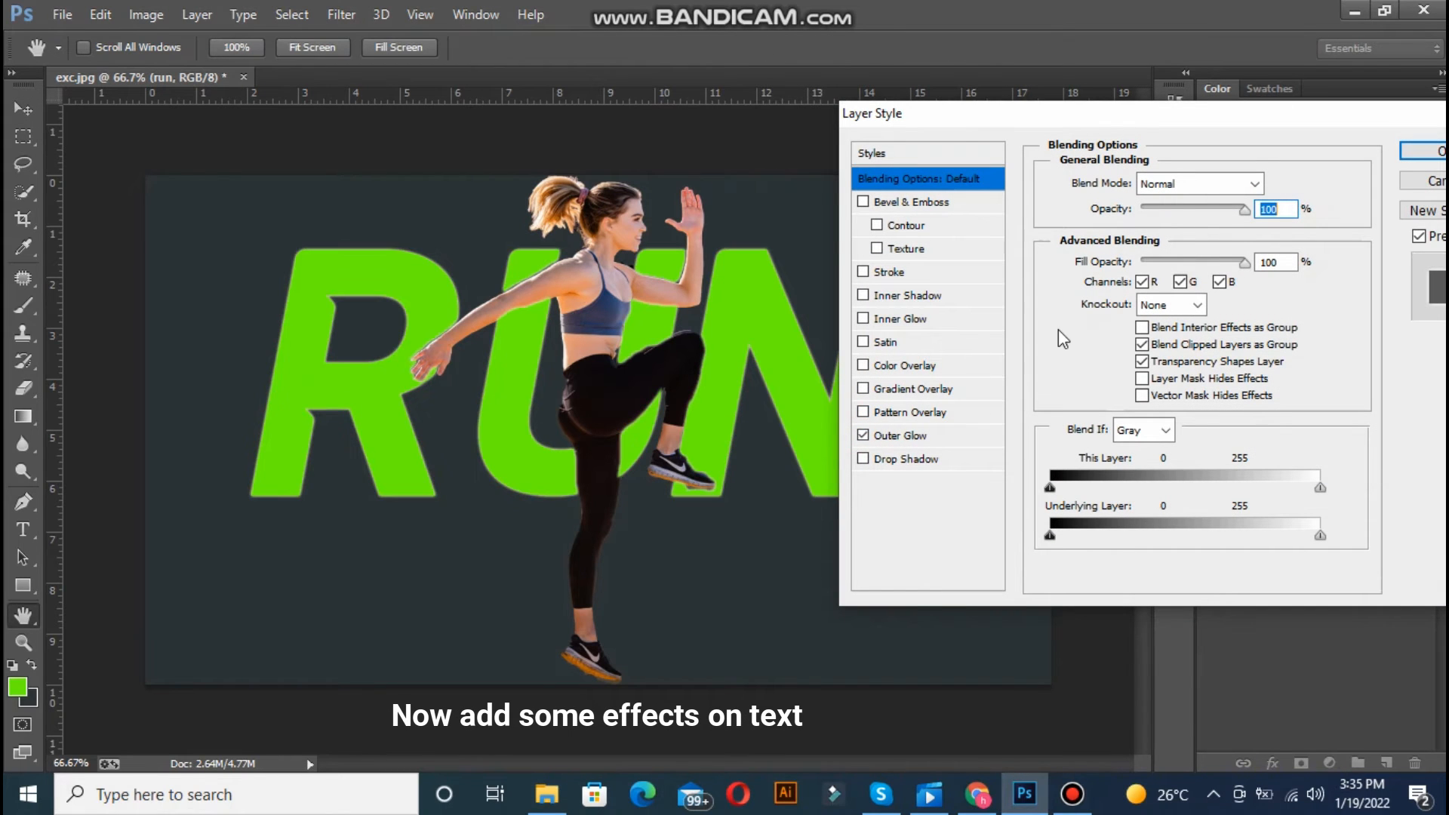
left_click(913, 436)
left_click(1099, 258)
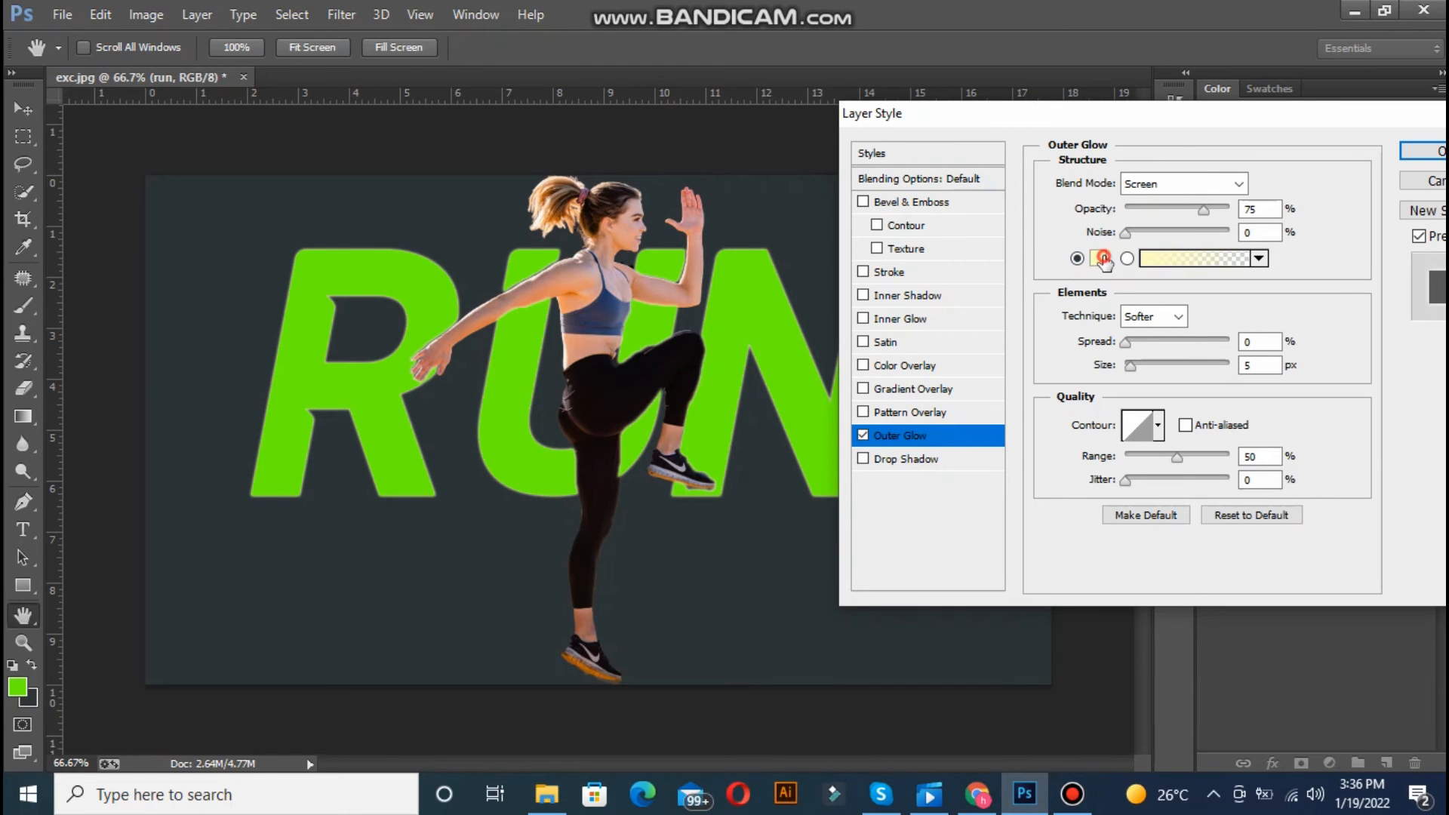
left_click(1212, 133)
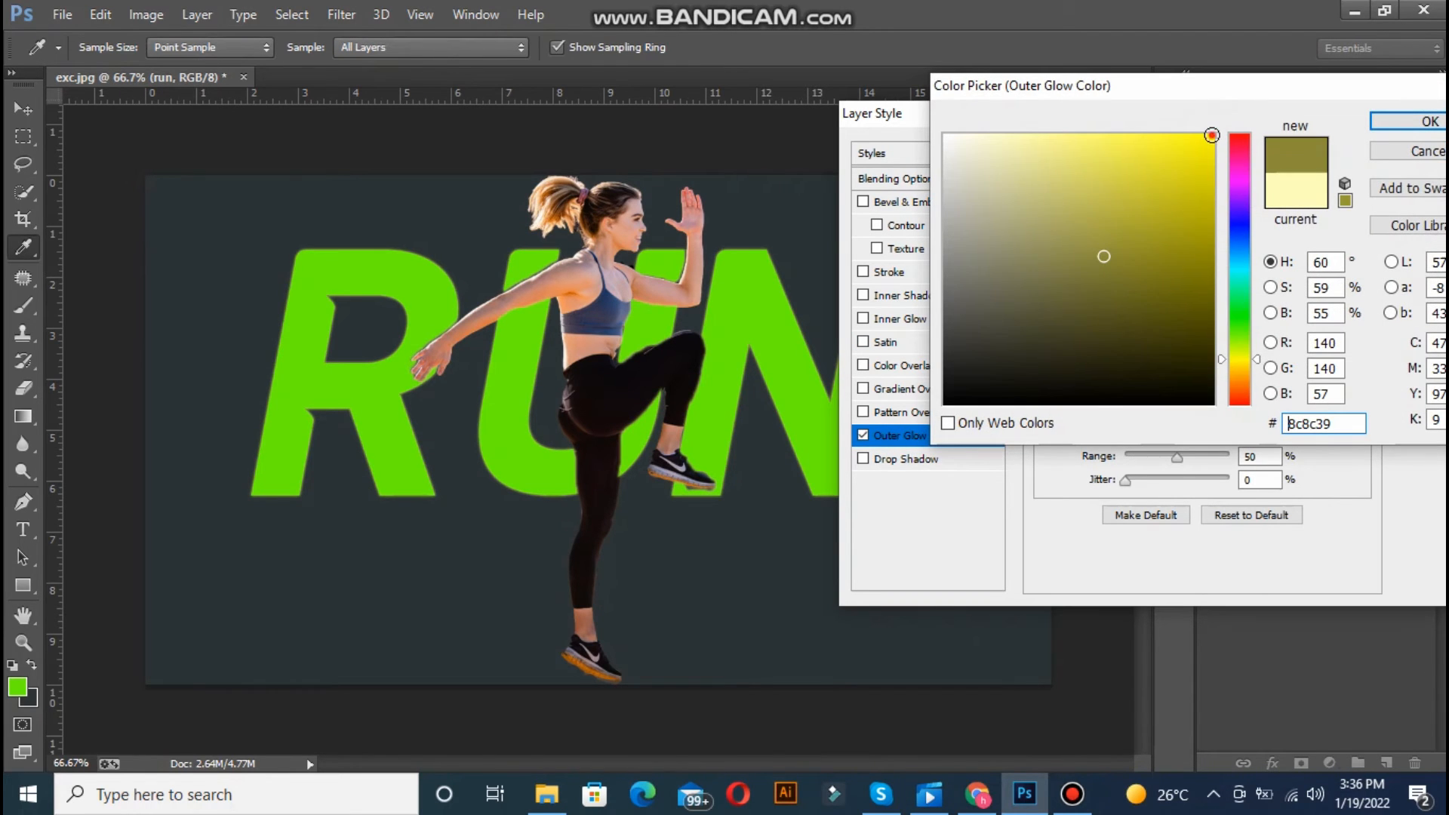
left_click(1240, 374)
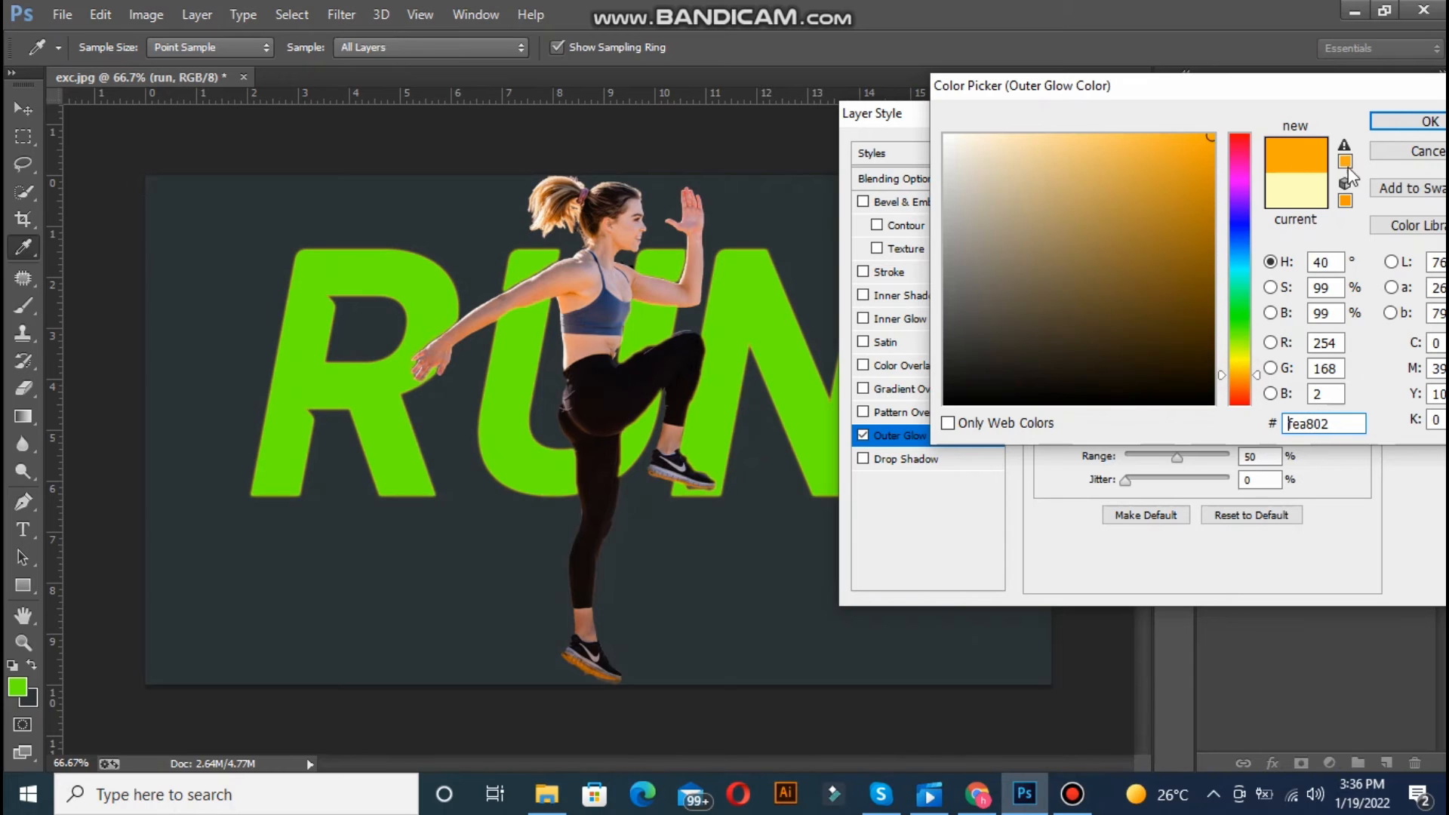
left_click(1400, 122)
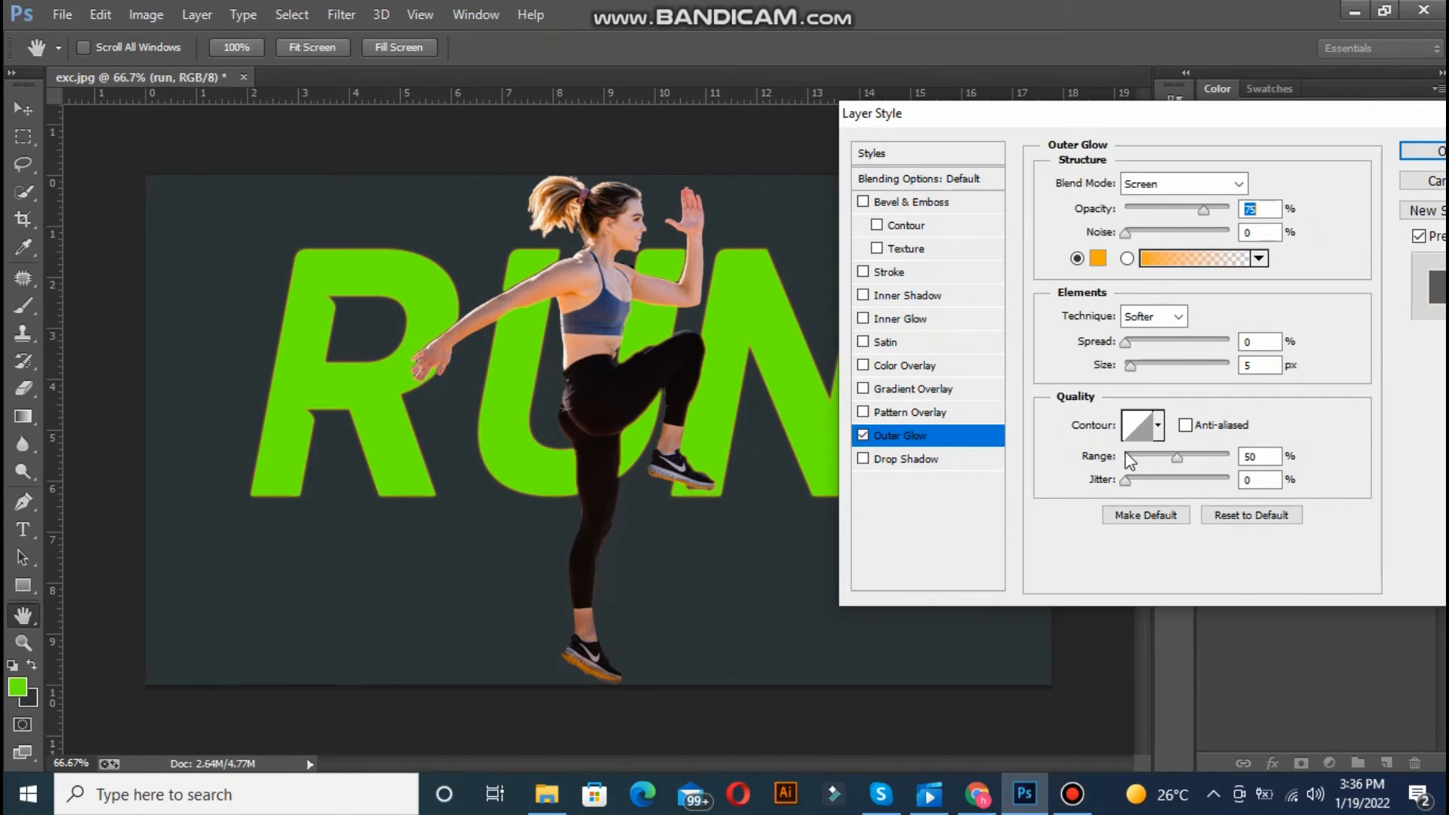
Set the outer glow's size to 35 px and opacity to 76%, and apply the layer style
mouse_move(1129, 368)
left_mouse_down()
mouse_move(1153, 366)
mouse_move(1125, 346)
left_mouse_up()
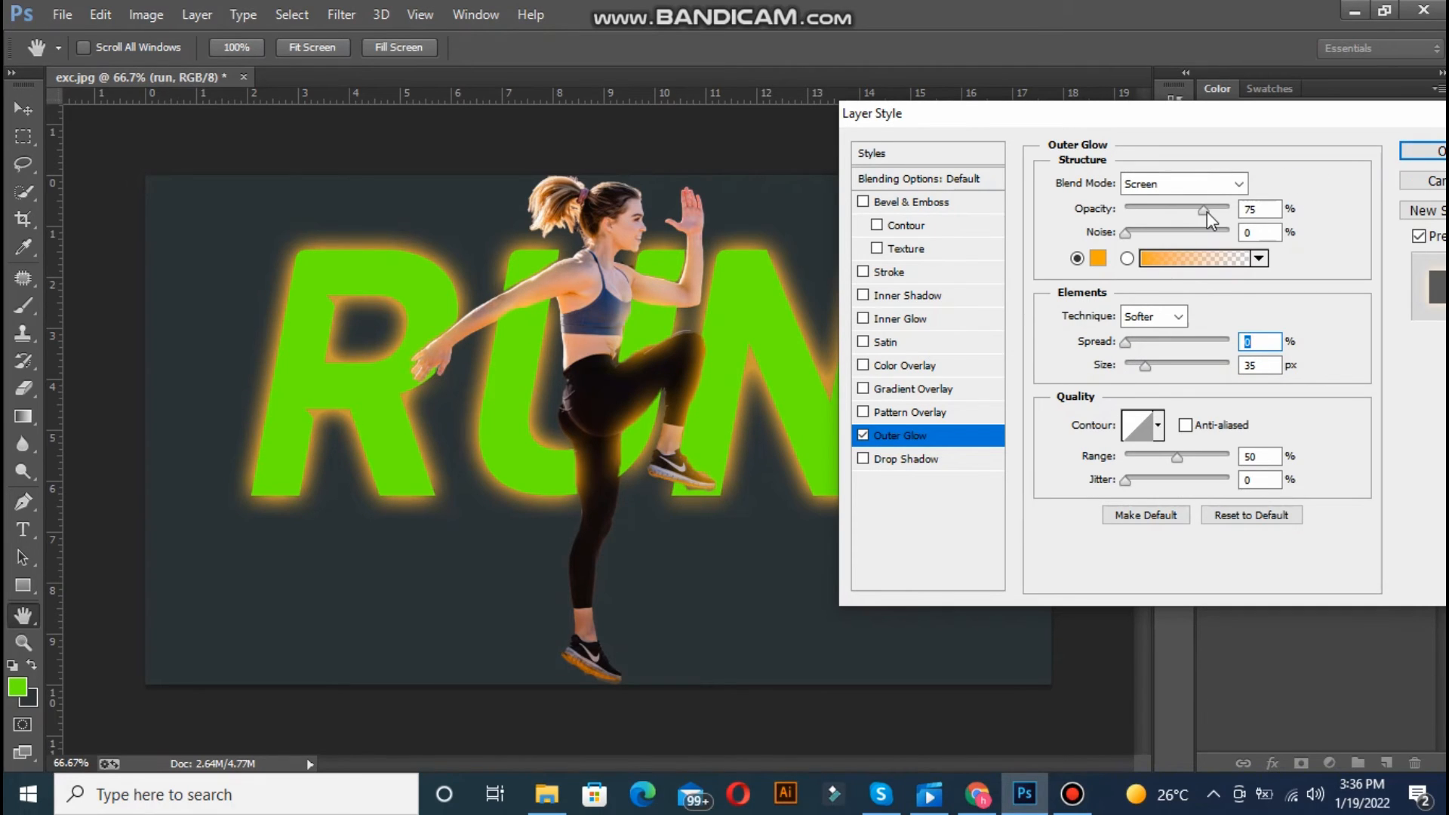
left_click_drag(1207, 211, 1203, 215)
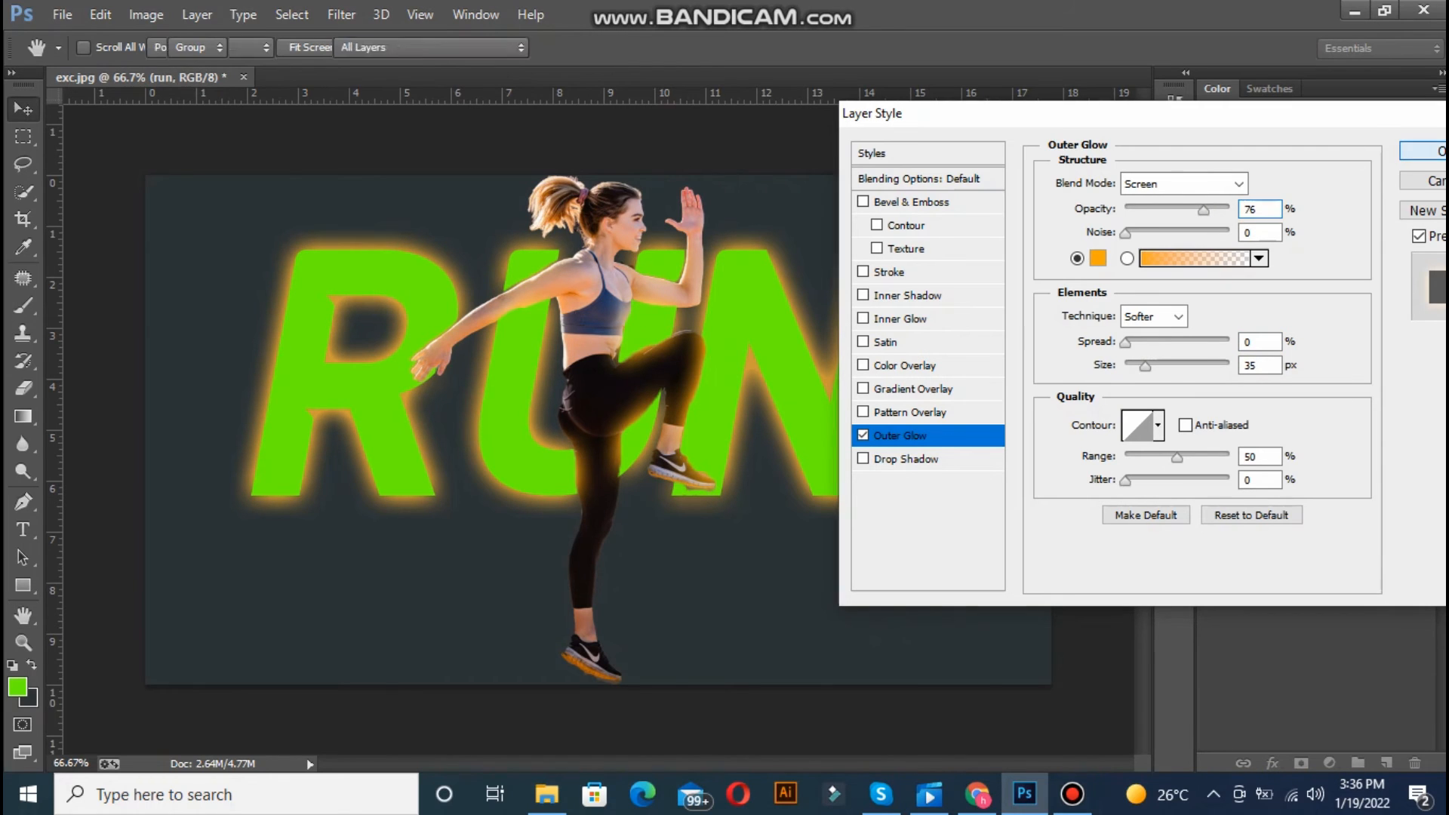
left_click(1425, 151)
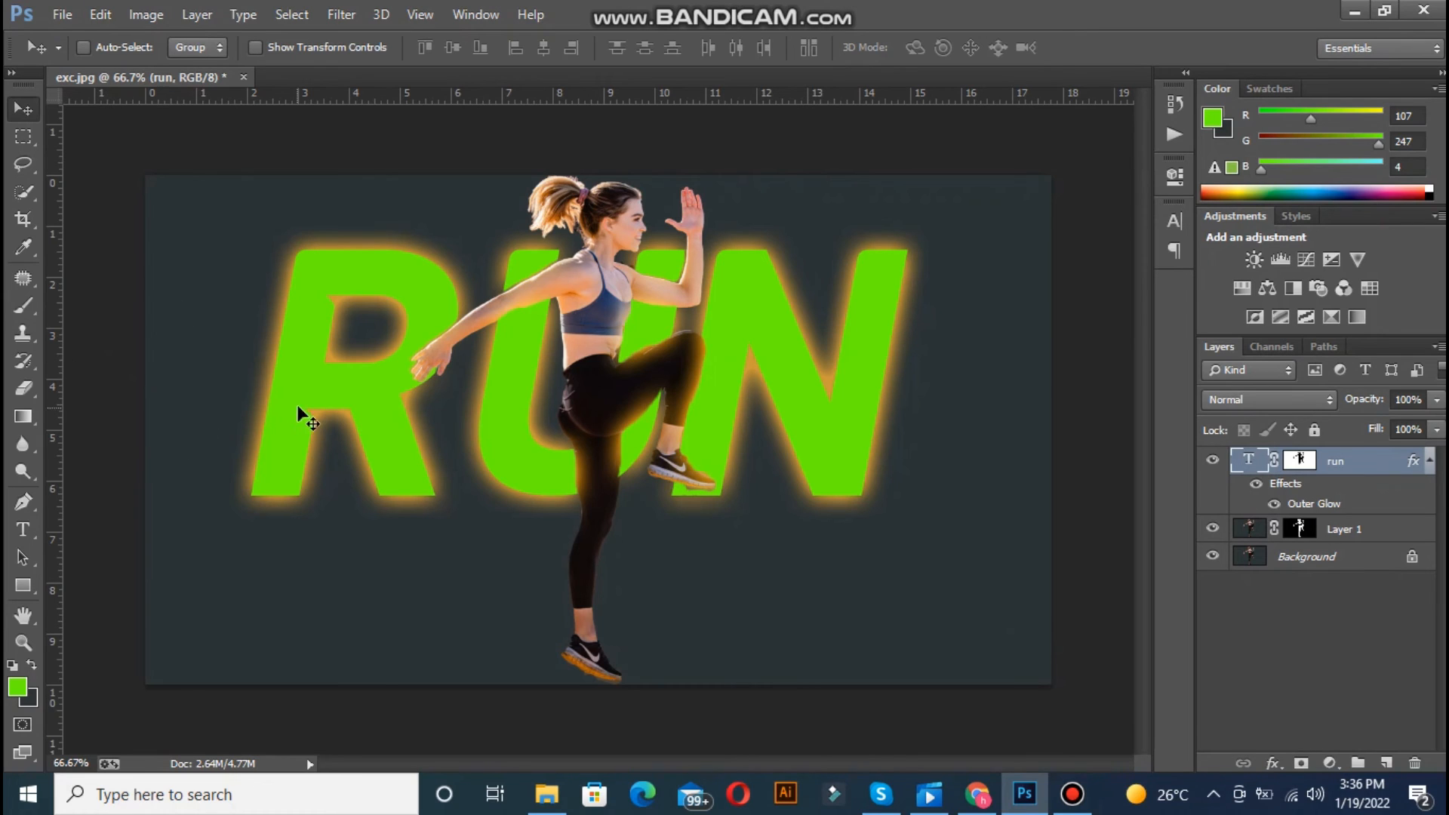
Start saving the image as a JPEG copy named run and choose the Desktop as the save location
left_click(50, 15)
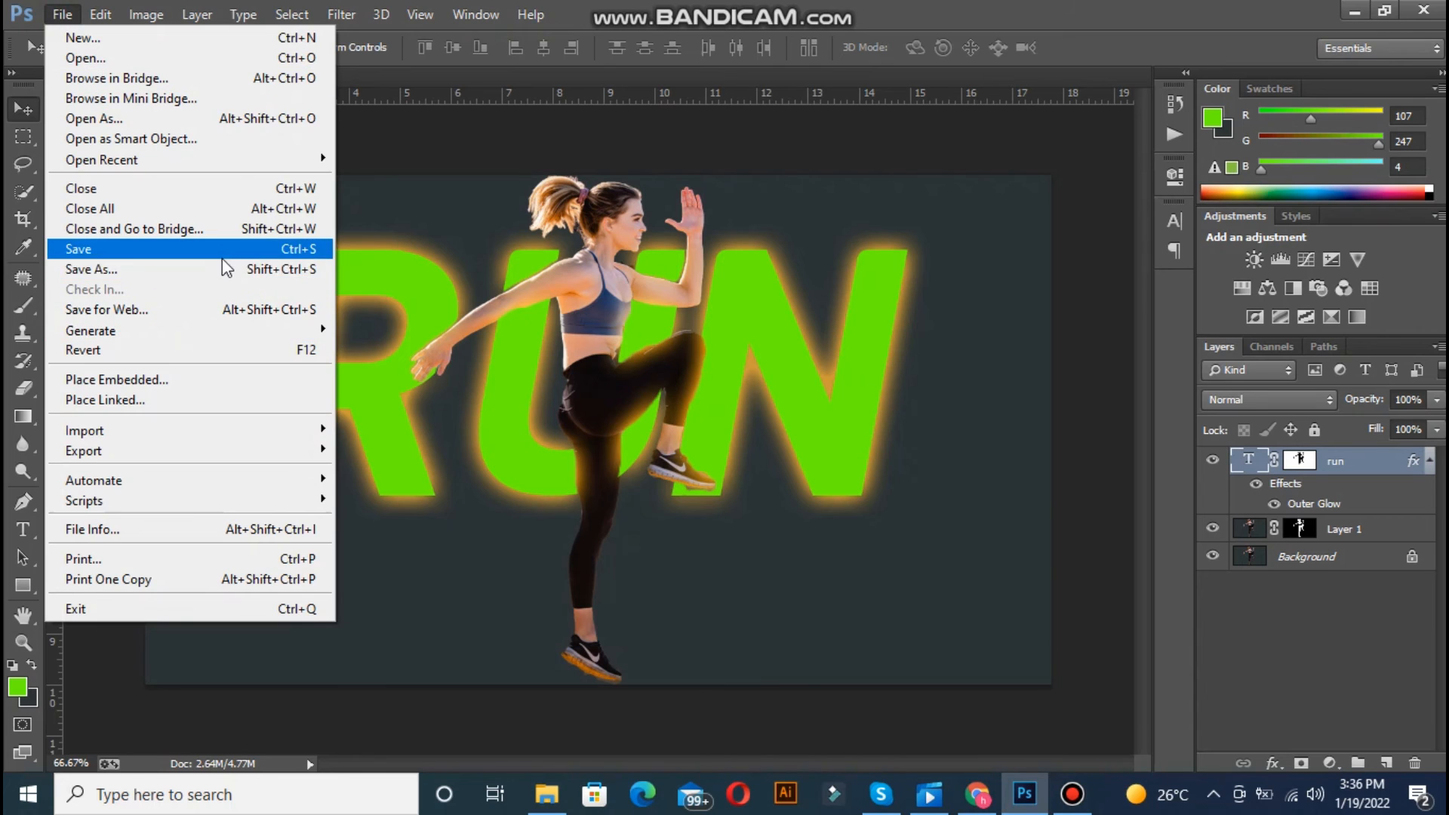
left_click(225, 267)
left_click(483, 427)
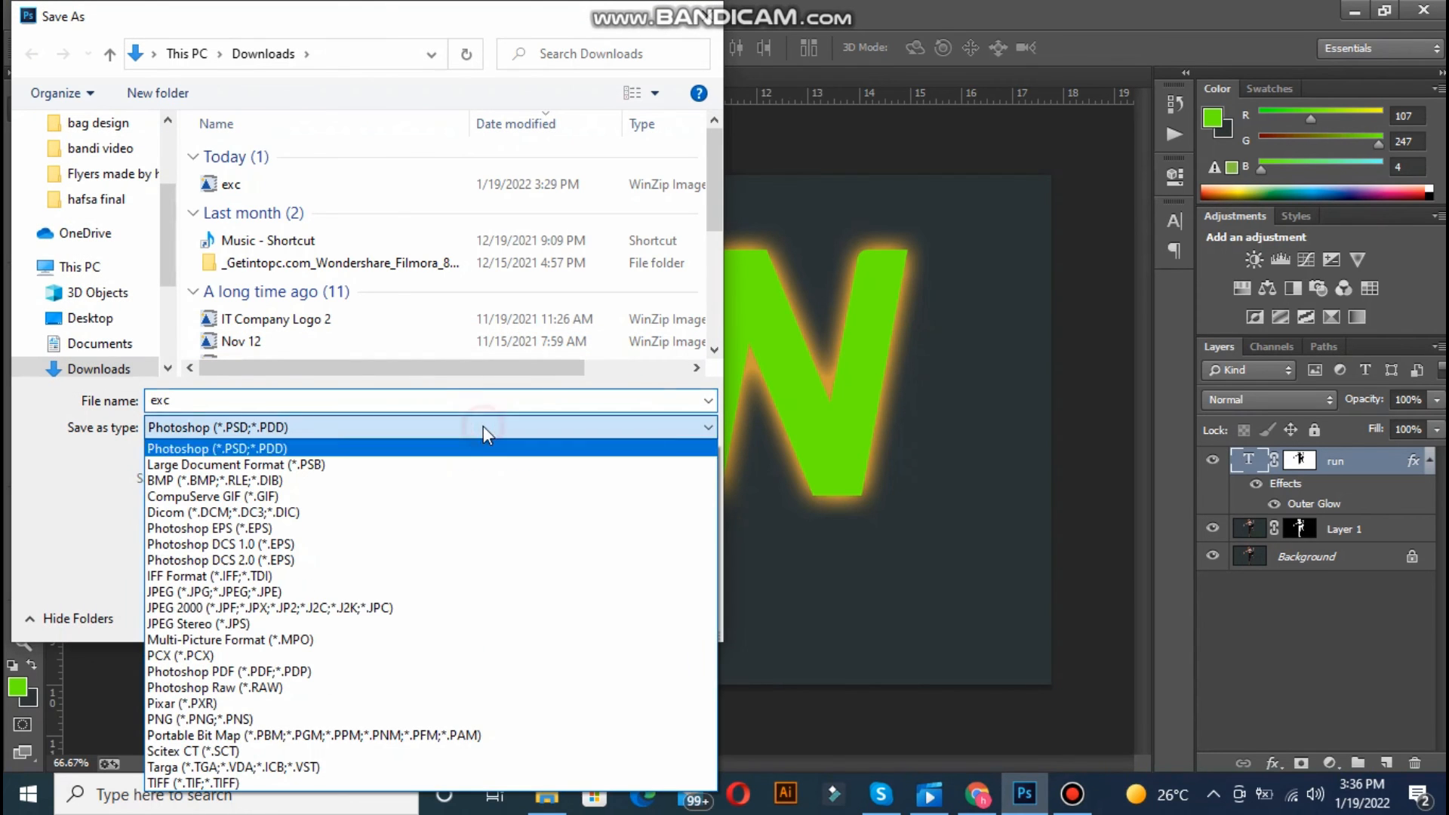
left_click(294, 603)
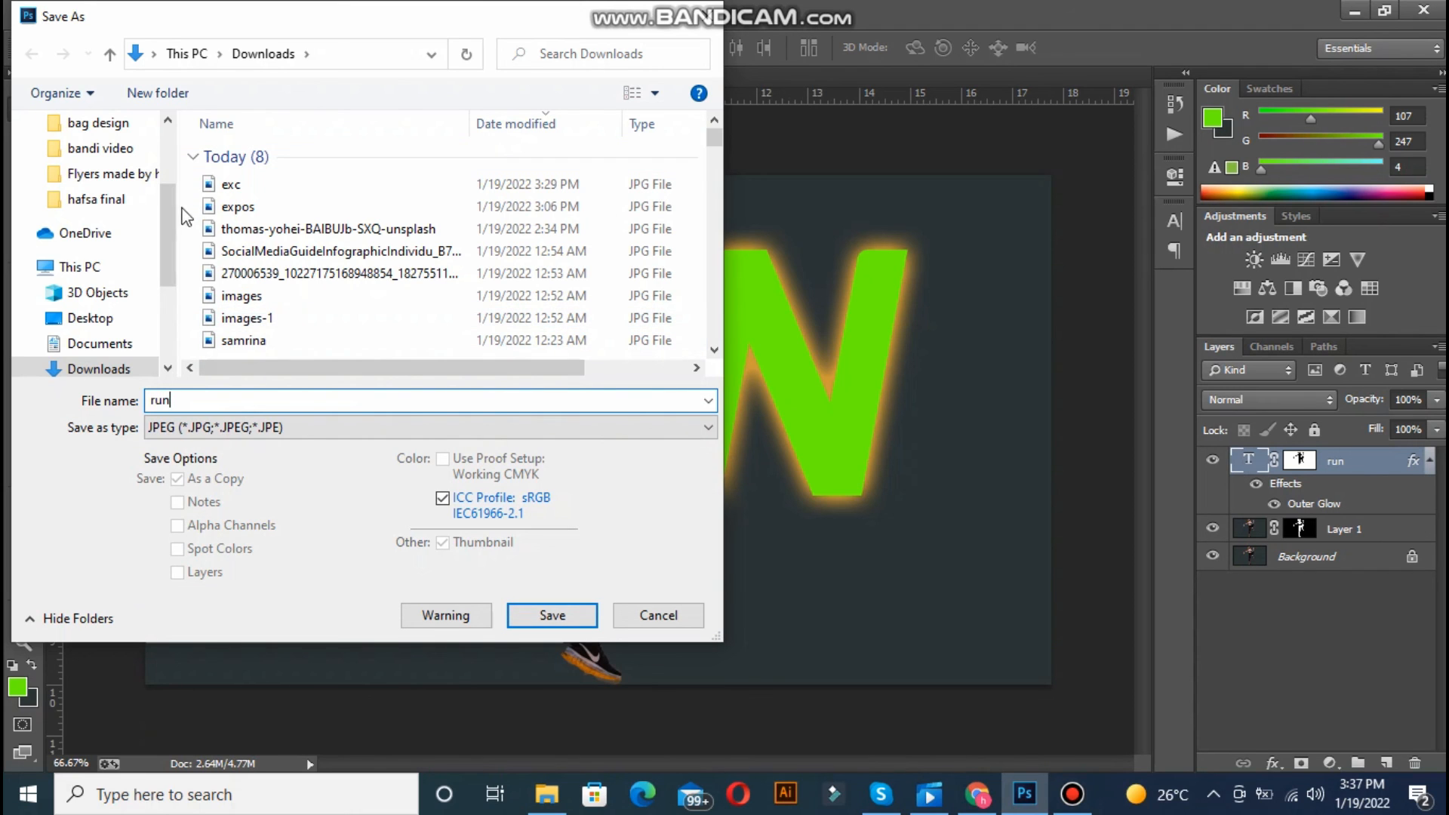
left_click_drag(169, 227, 143, 144)
left_click(90, 165)
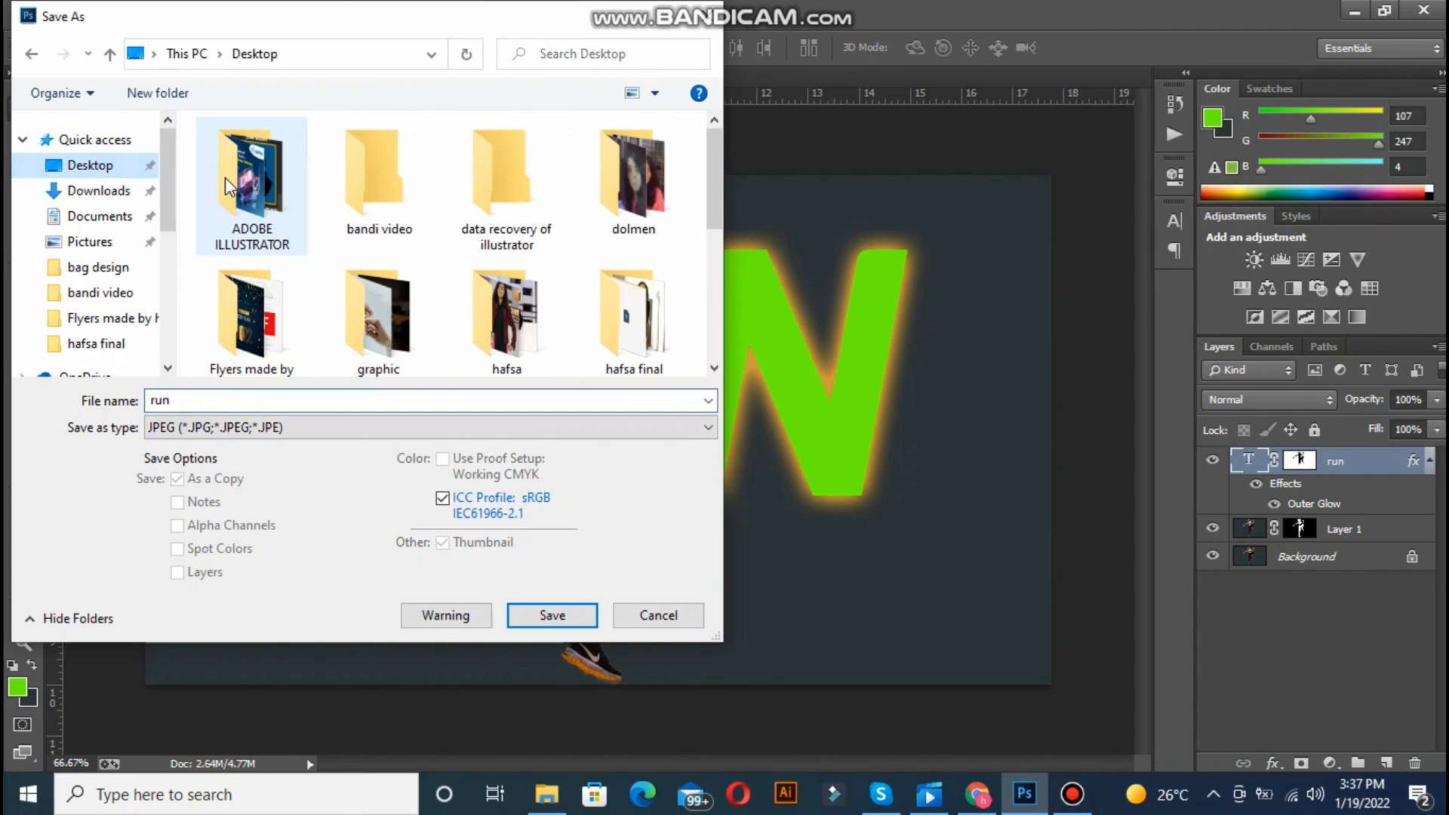
double_click(355, 208)
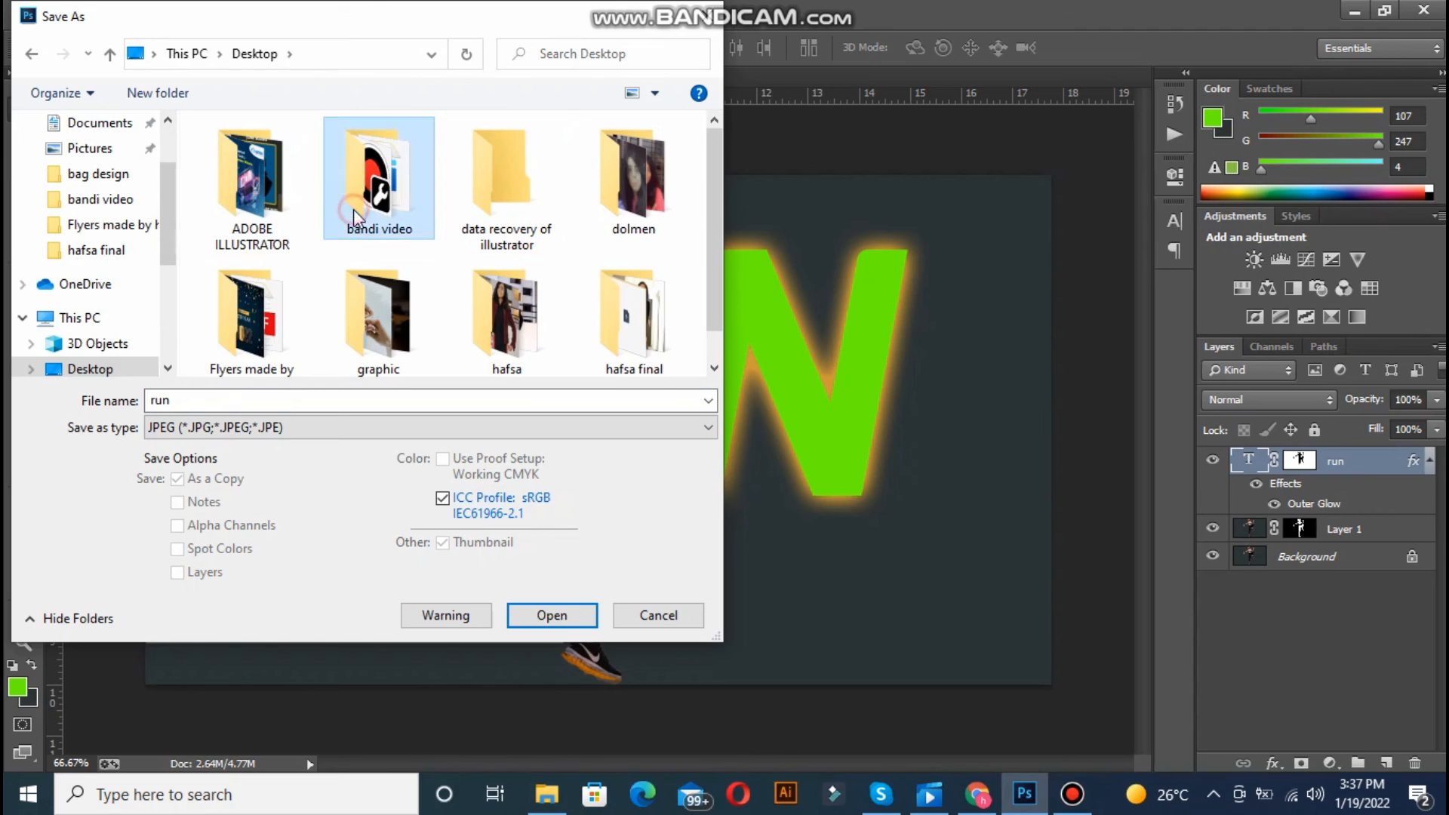
left_click(361, 172)
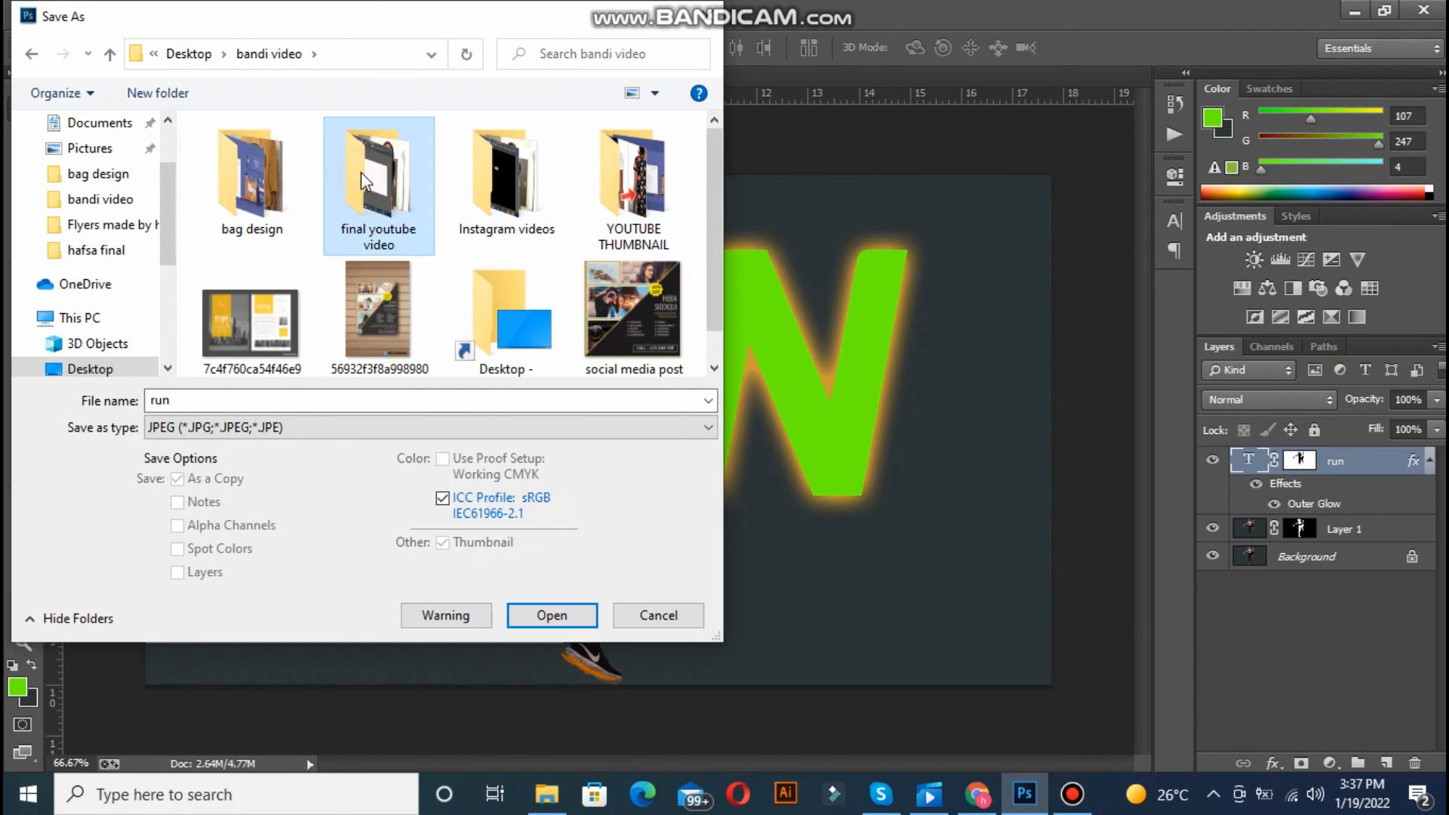
left_click(190, 54)
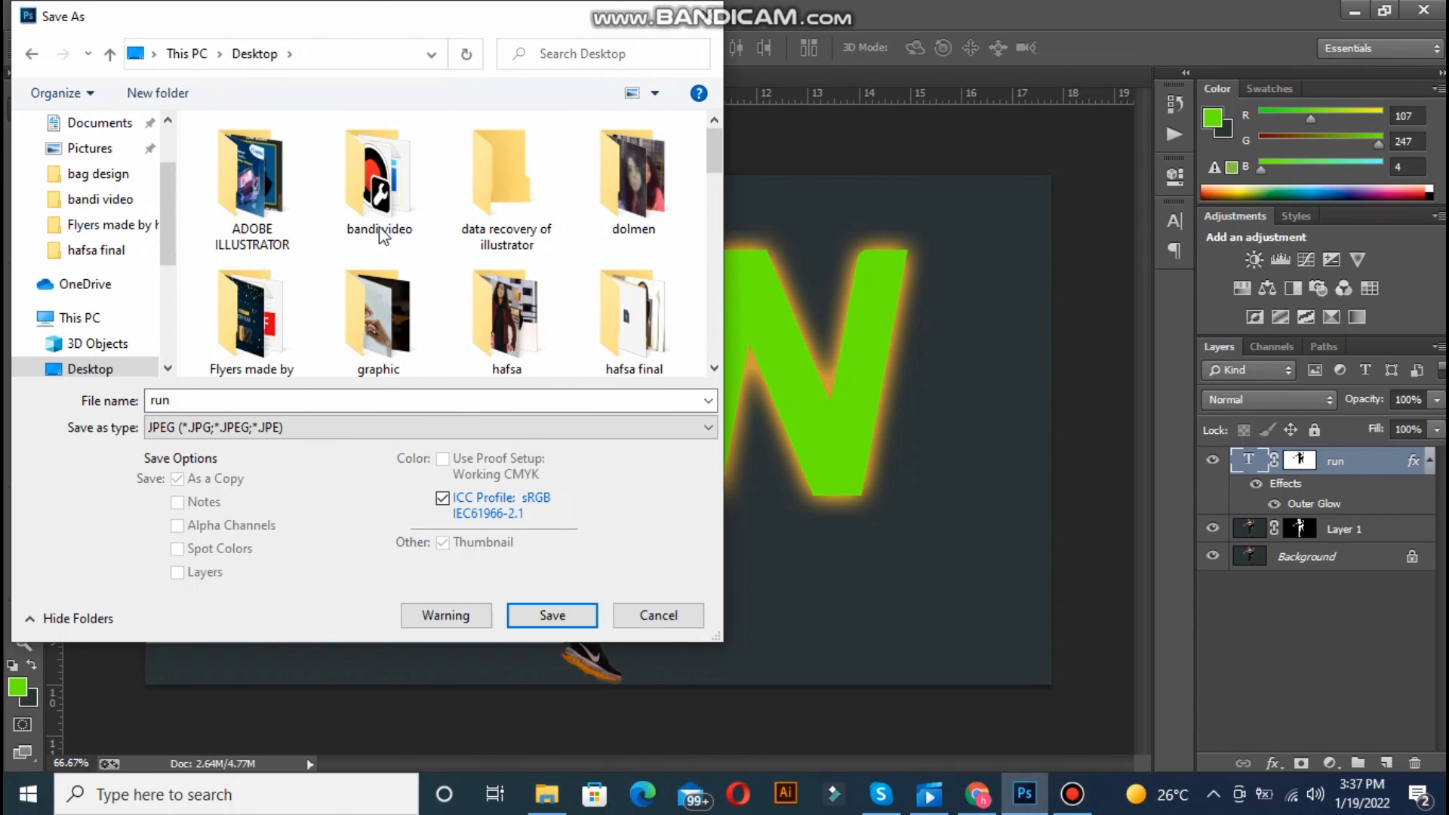
Save the JPEG copy into the flyers folder on the Desktop at Maximum quality 12, Progressive with 3 scans
double_click(256, 343)
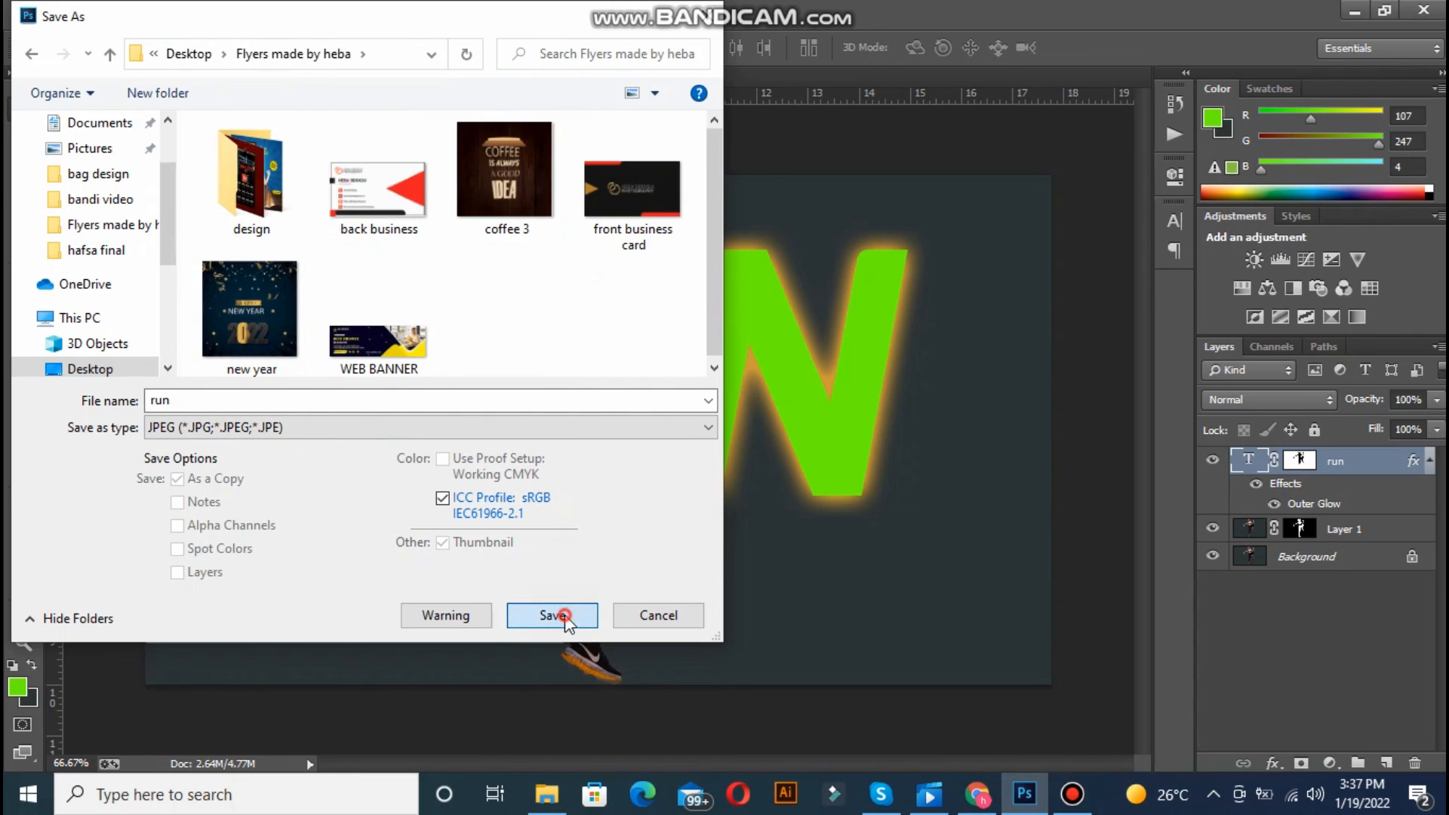
left_click(564, 615)
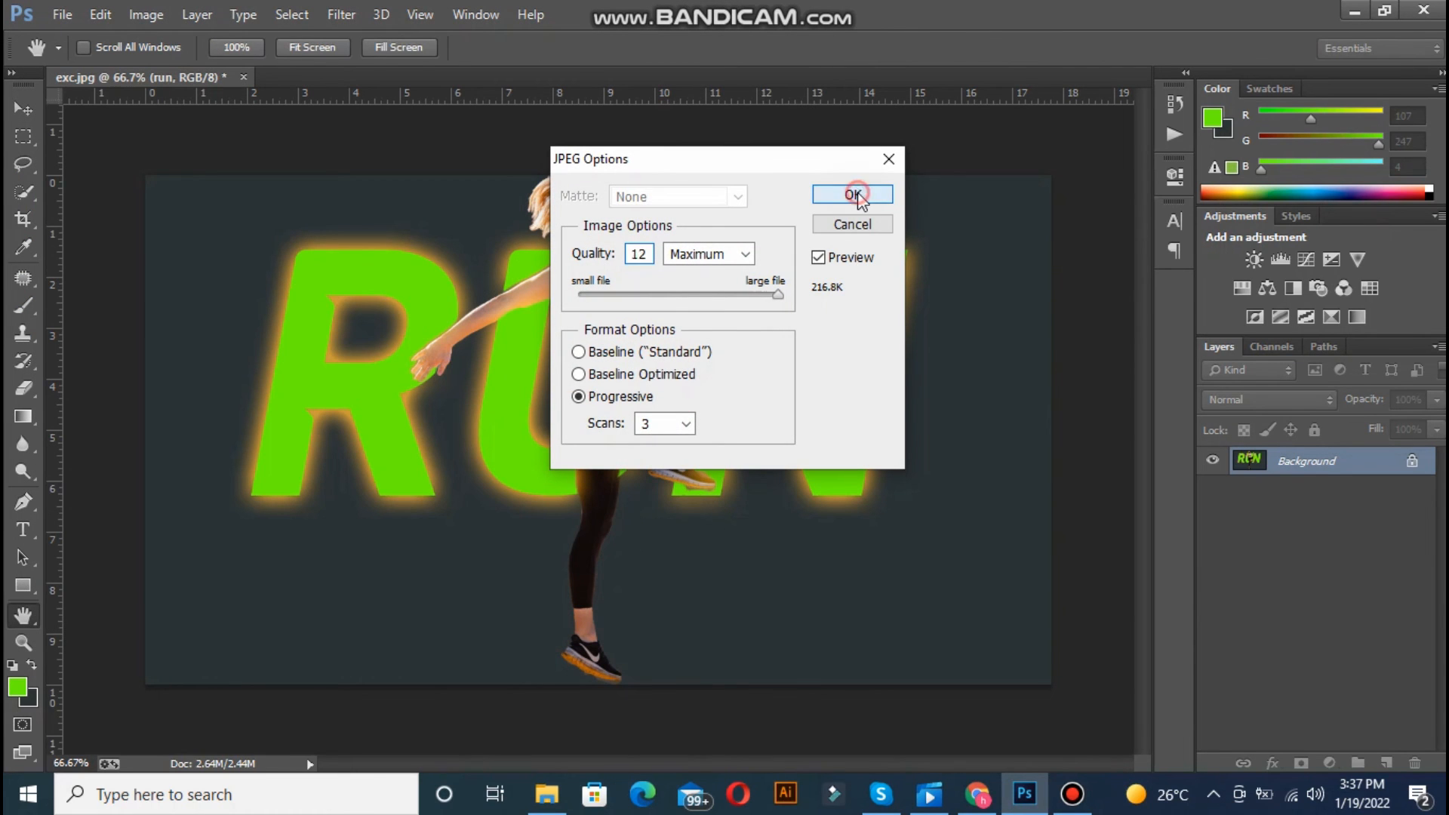
left_click(853, 196)
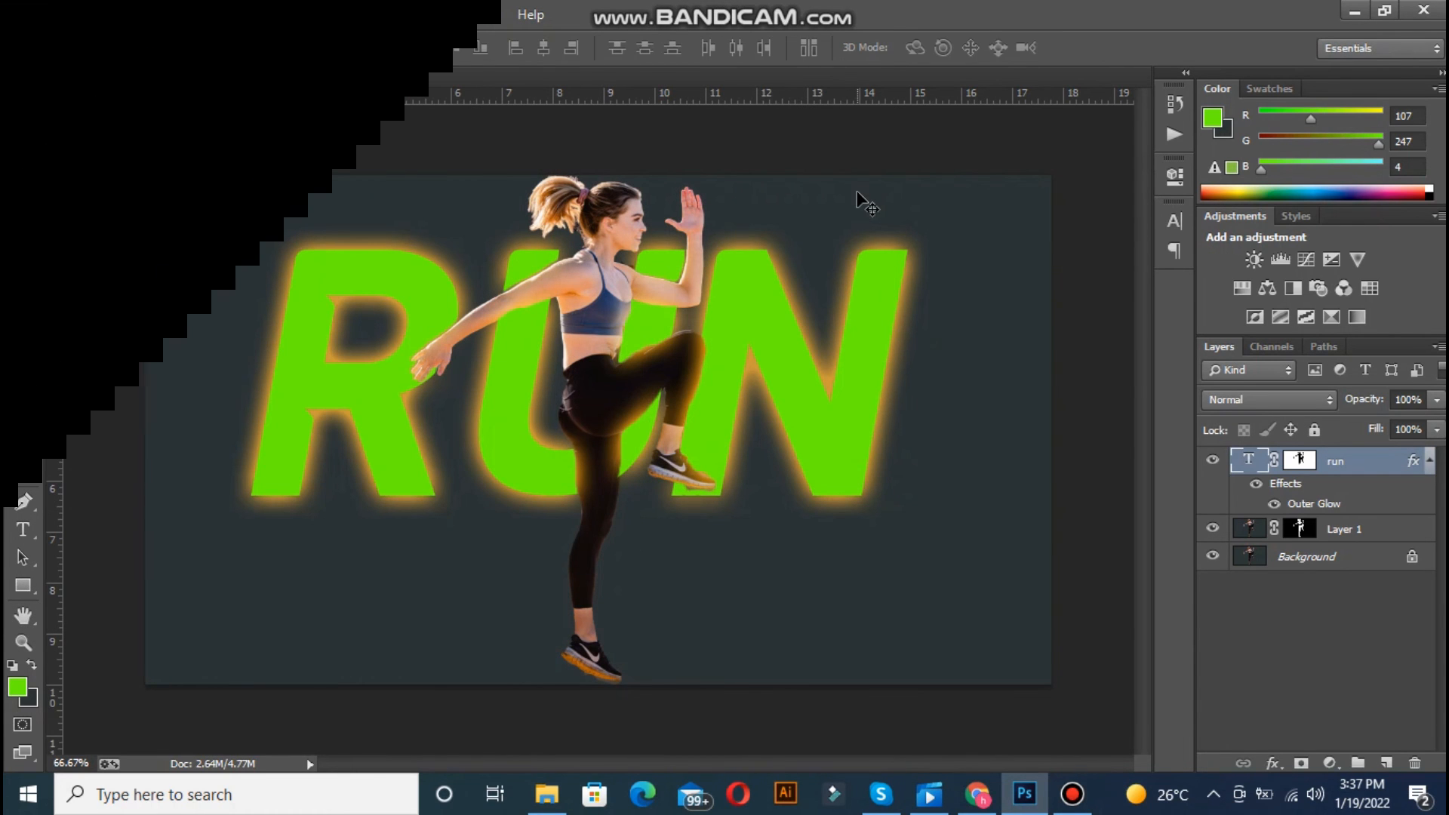